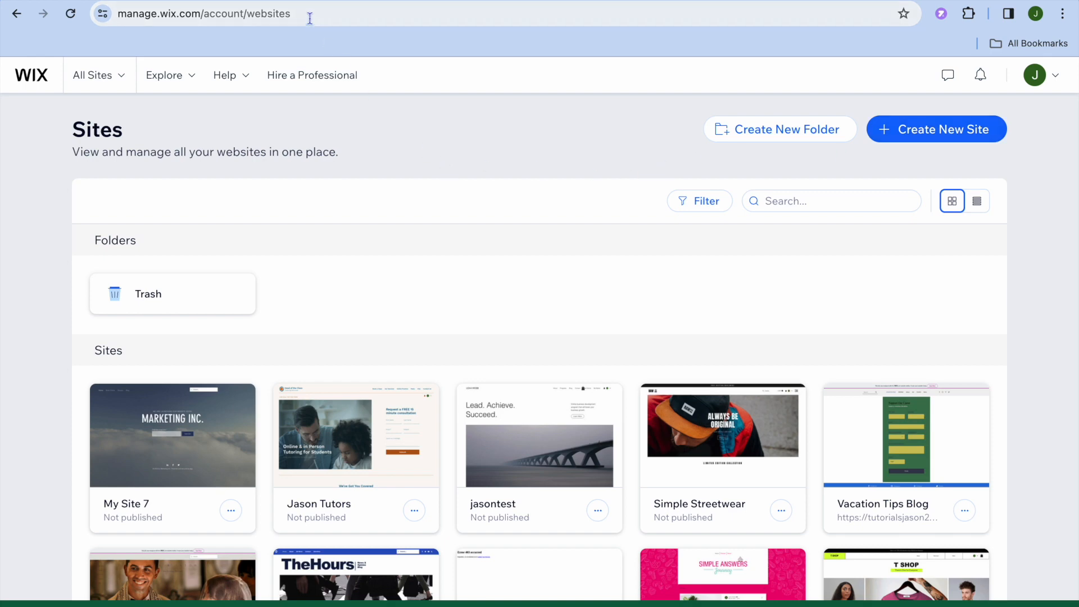
- Start creating a new site in the classic Wix Editor and choose to set it up without AI
left_click(293, 0)
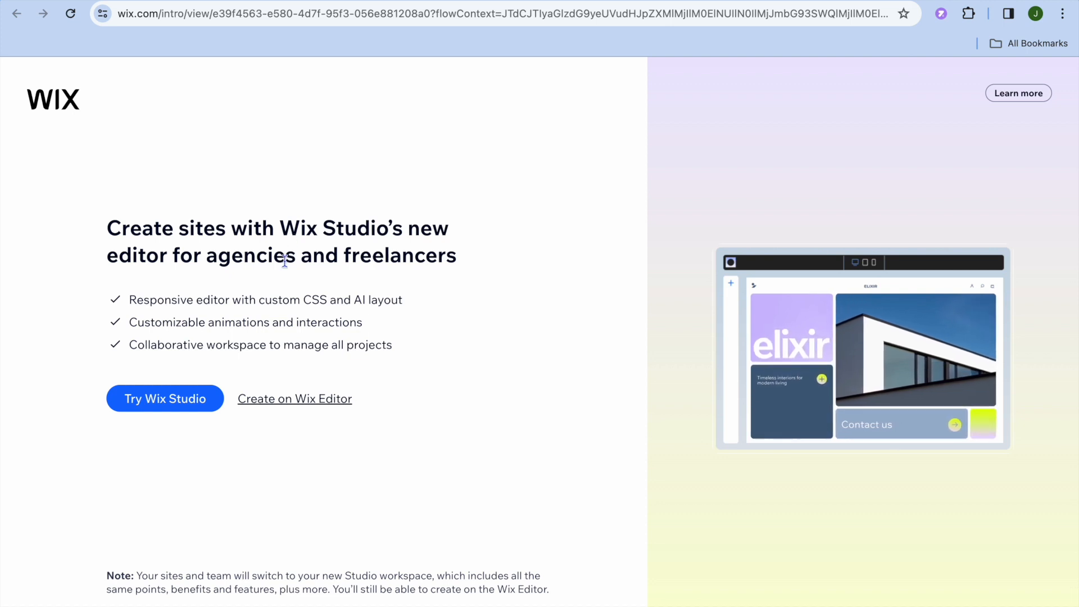
left_click(287, 401)
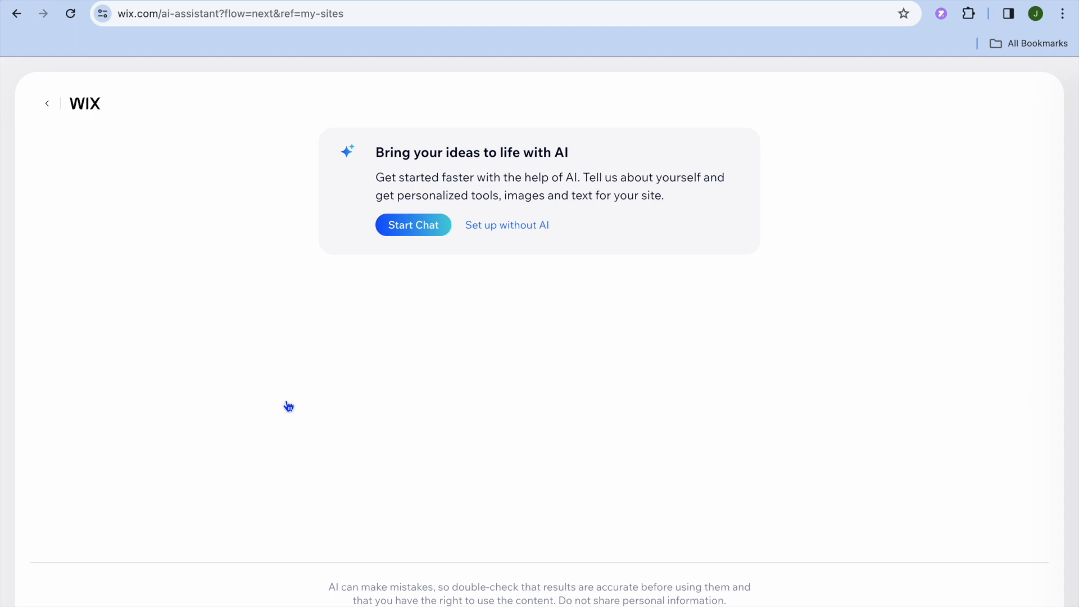
left_click(511, 226)
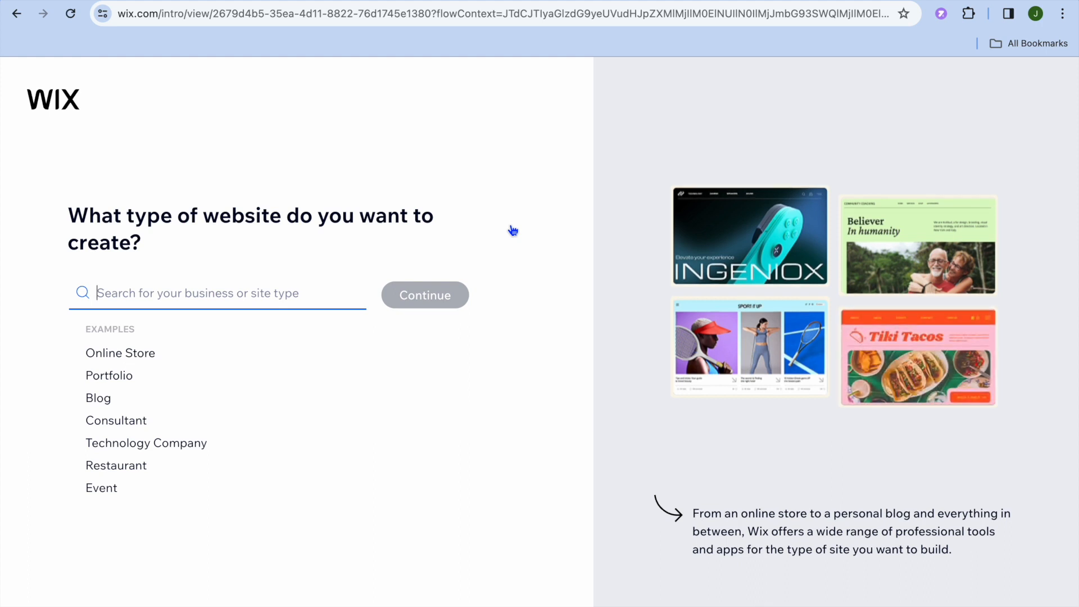
- Set the website type to Personal Blog and continue
left_click(110, 404)
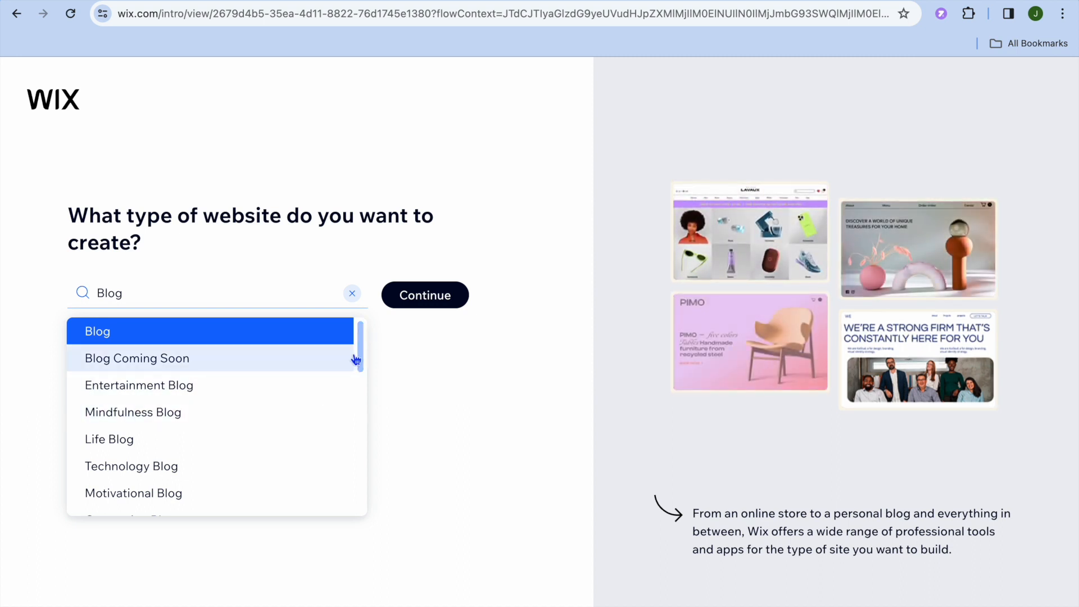
scroll(362, 371, "down", 2)
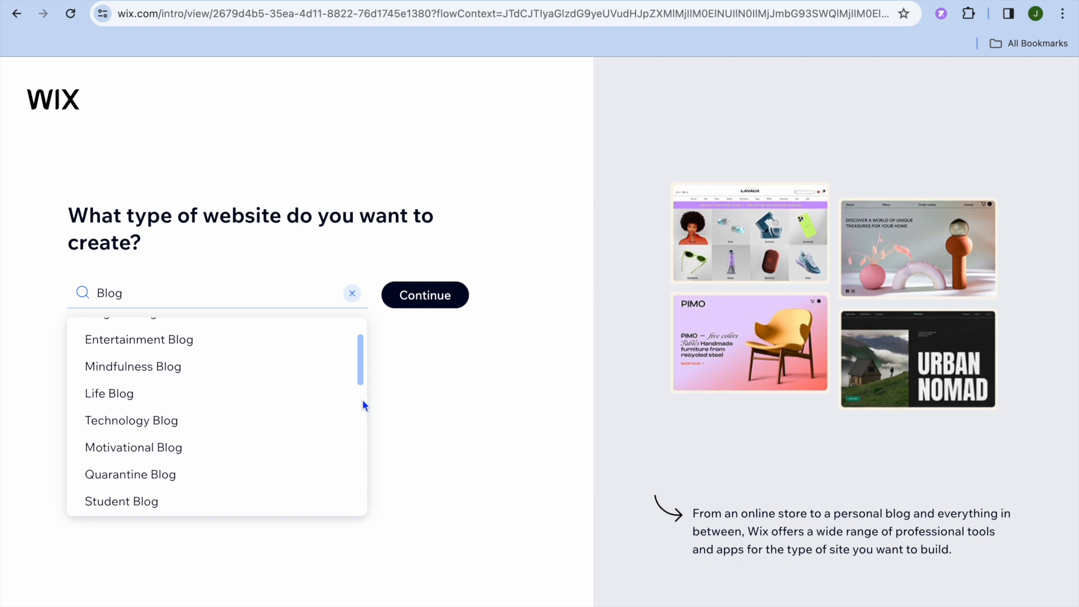
left_click_drag(362, 365, 365, 426)
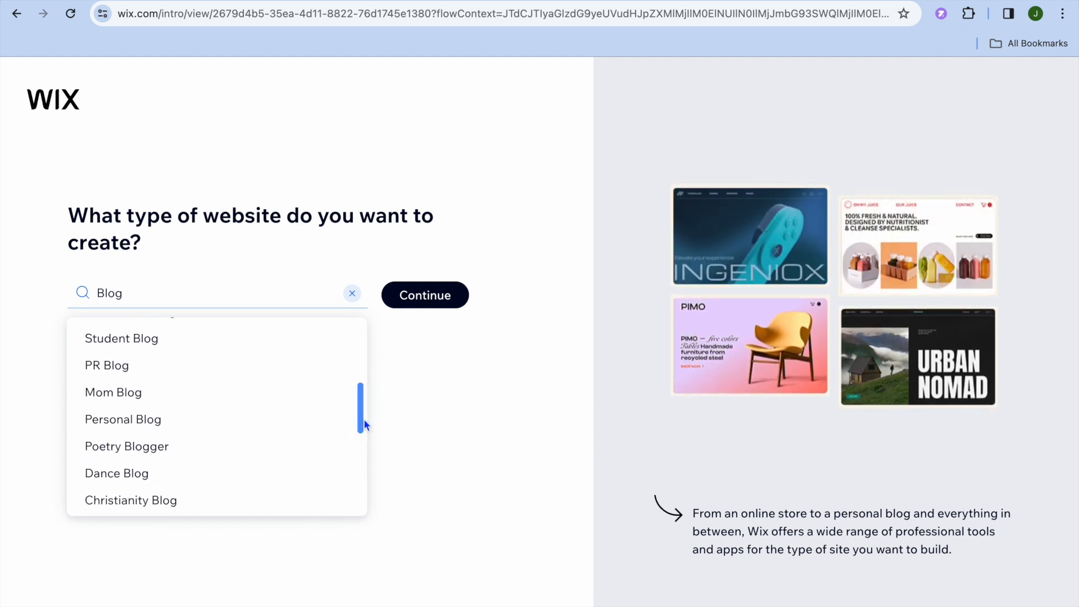
left_click(163, 425)
left_click(422, 300)
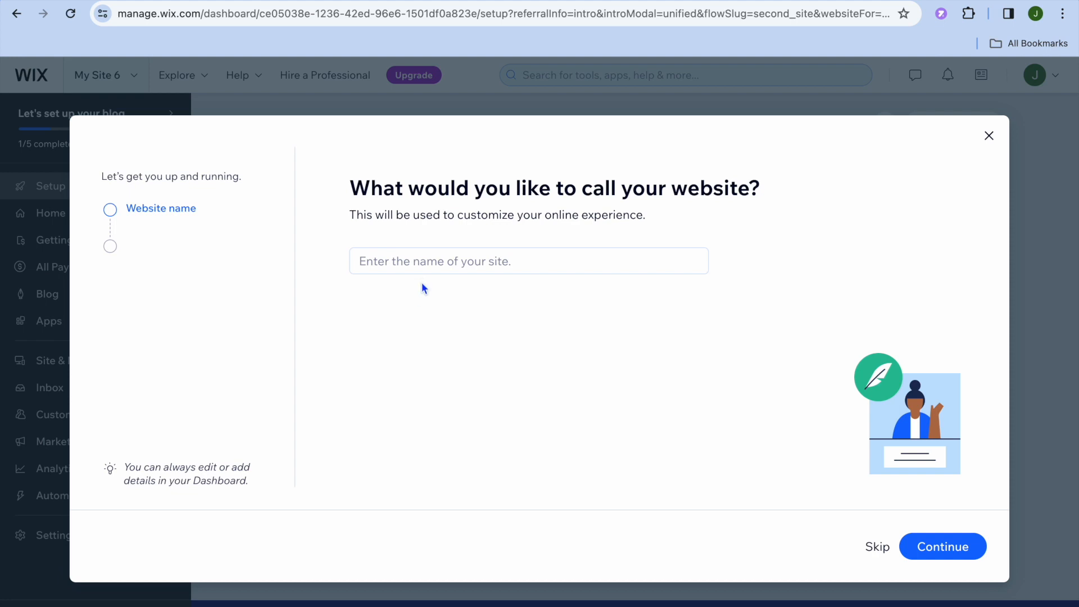
- Name the website jason test and continue
left_click(416, 265)
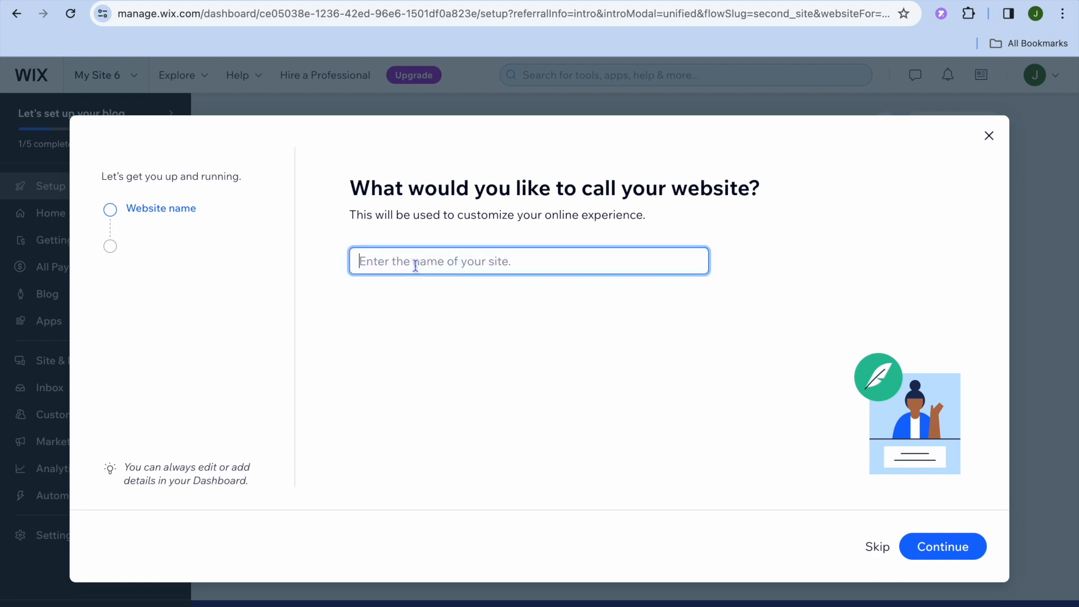
type("jason test")
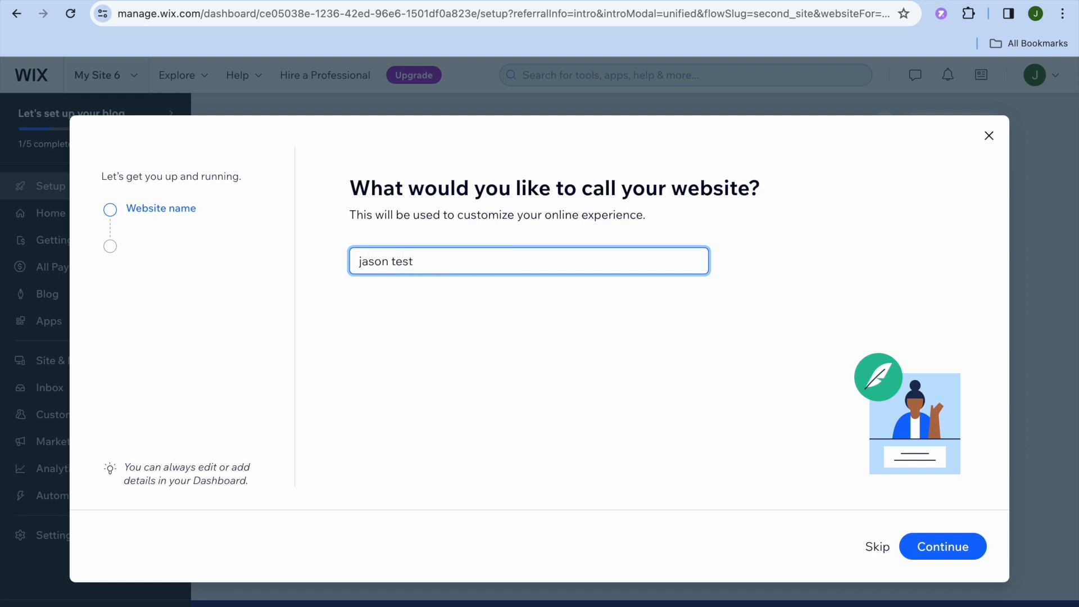
left_click(942, 545)
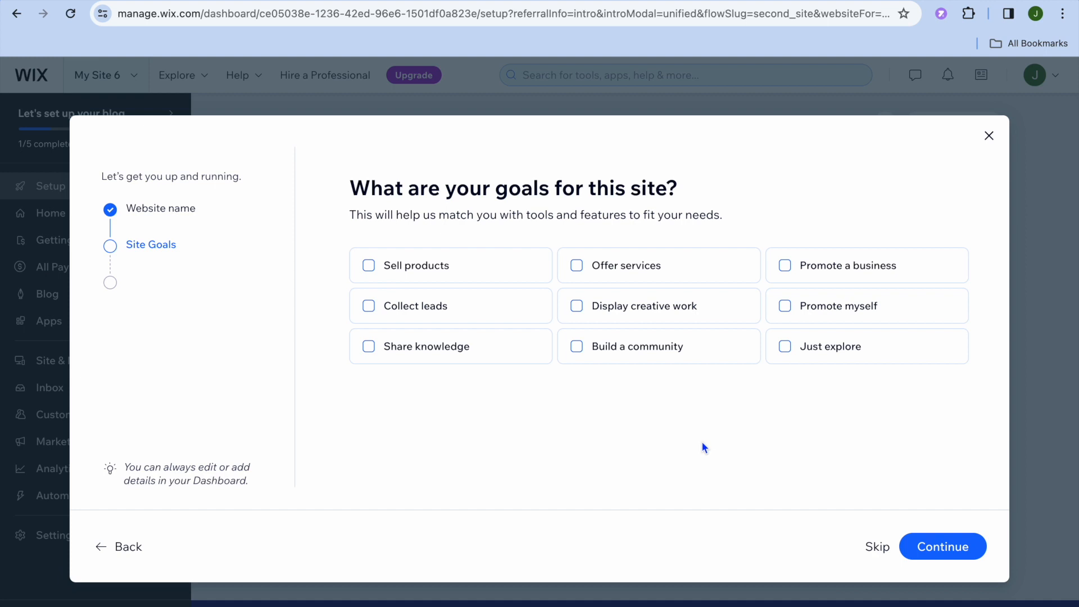
- Select Share knowledge and Display creative work as site goals and continue
left_click(370, 348)
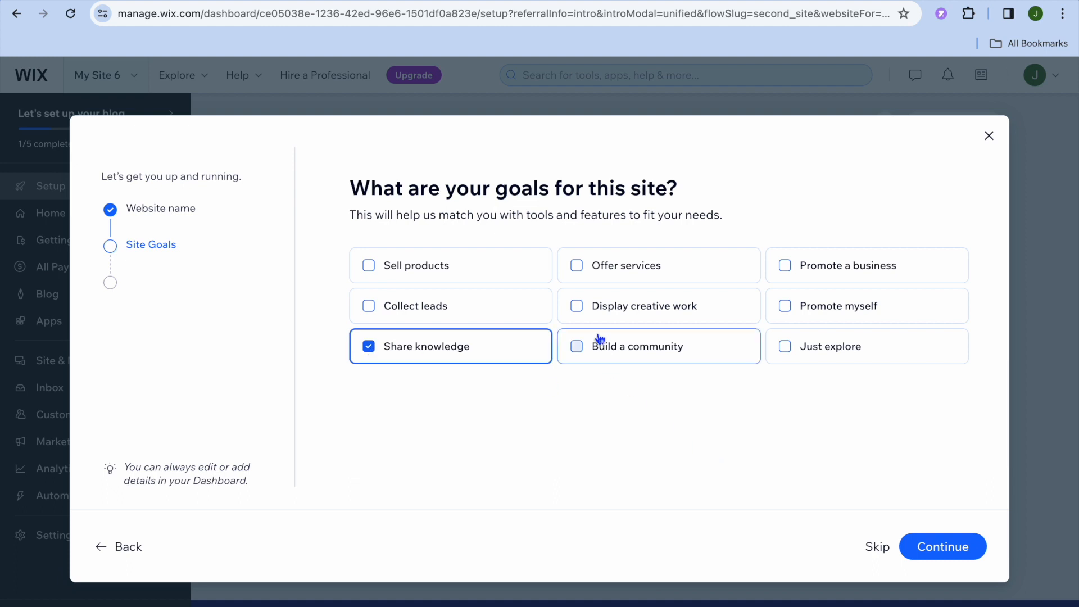
left_click(578, 307)
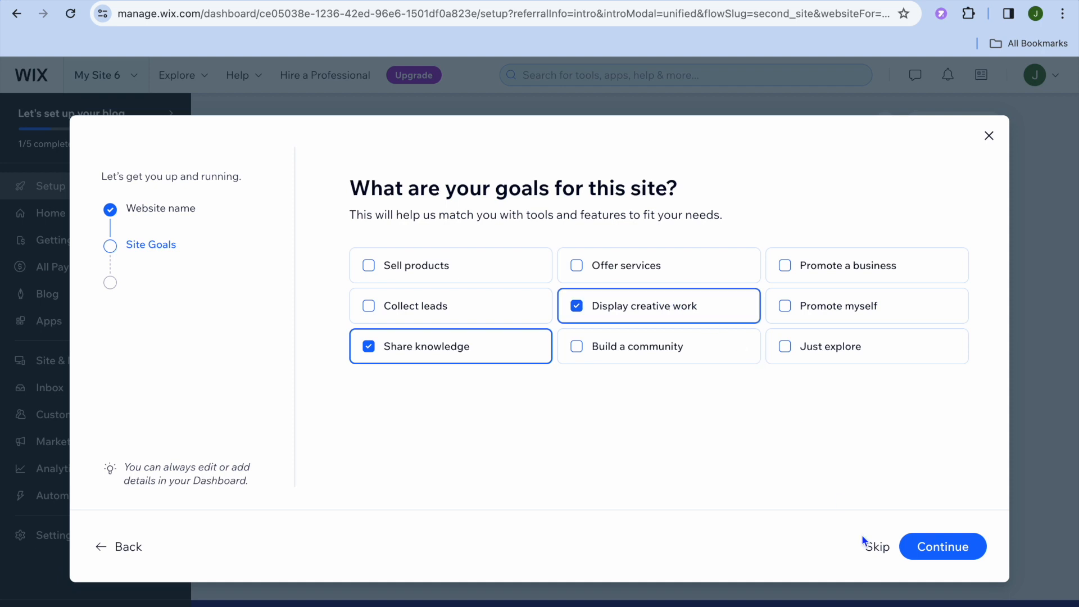
left_click(942, 550)
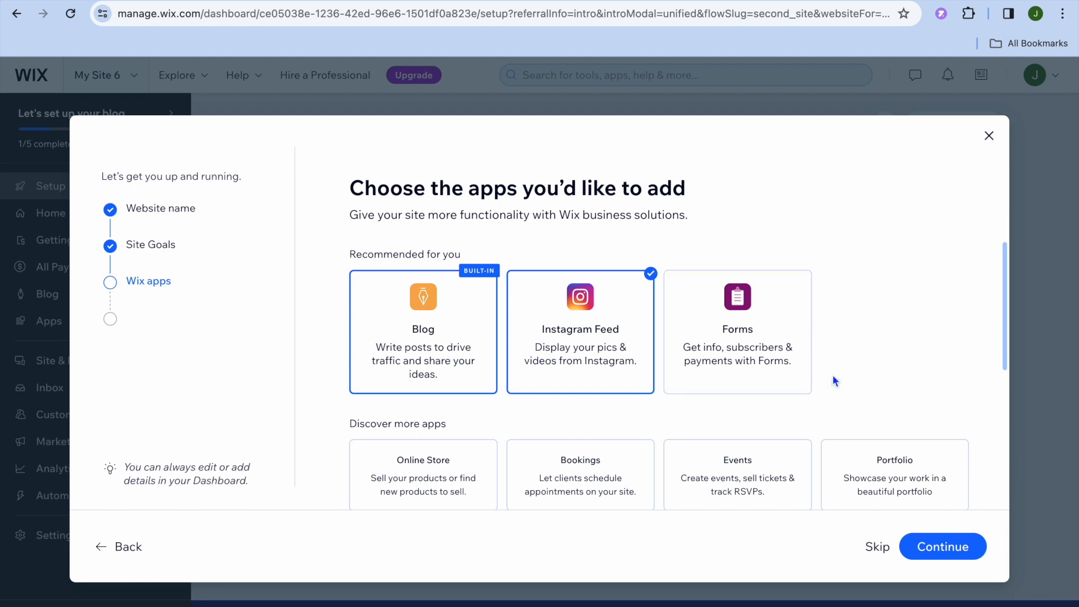
- Continue past the app selection with the recommended apps left as they are
scroll(834, 373, "down", 1)
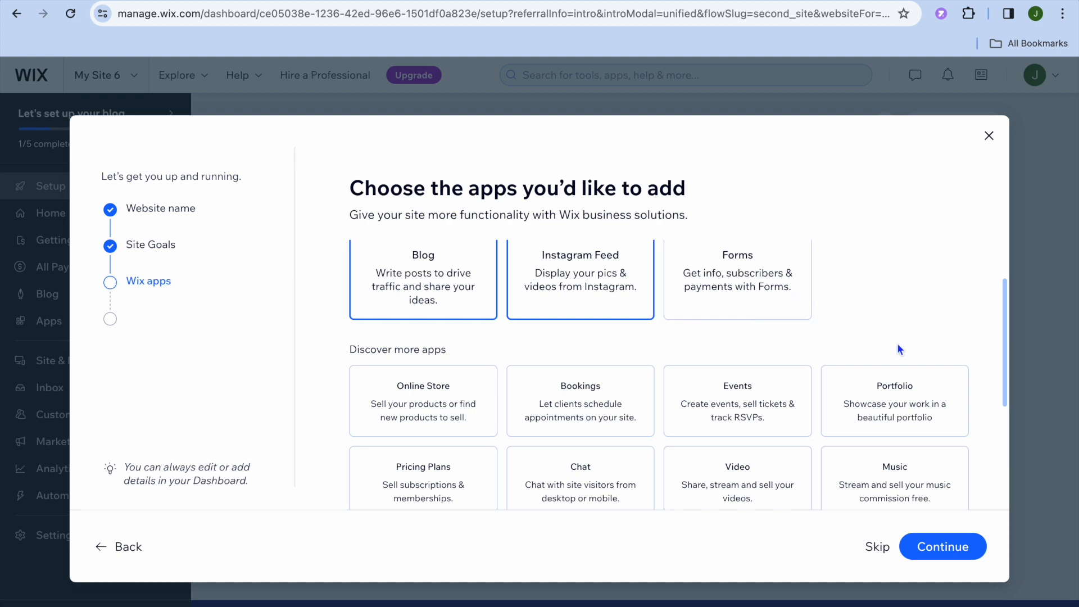
scroll(898, 346, "down", 2)
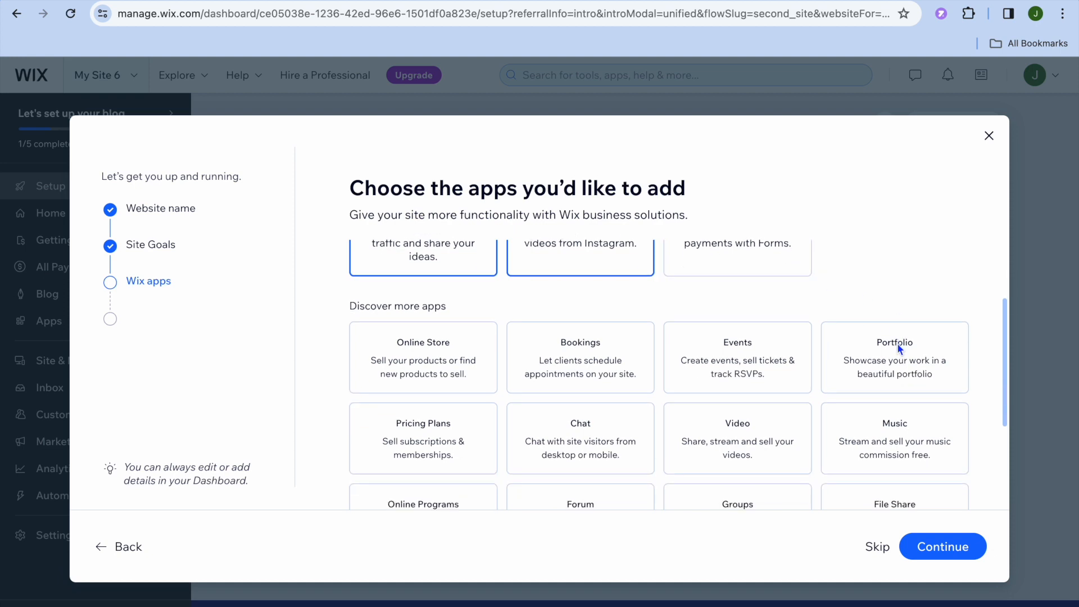
scroll(897, 349, "down", 2)
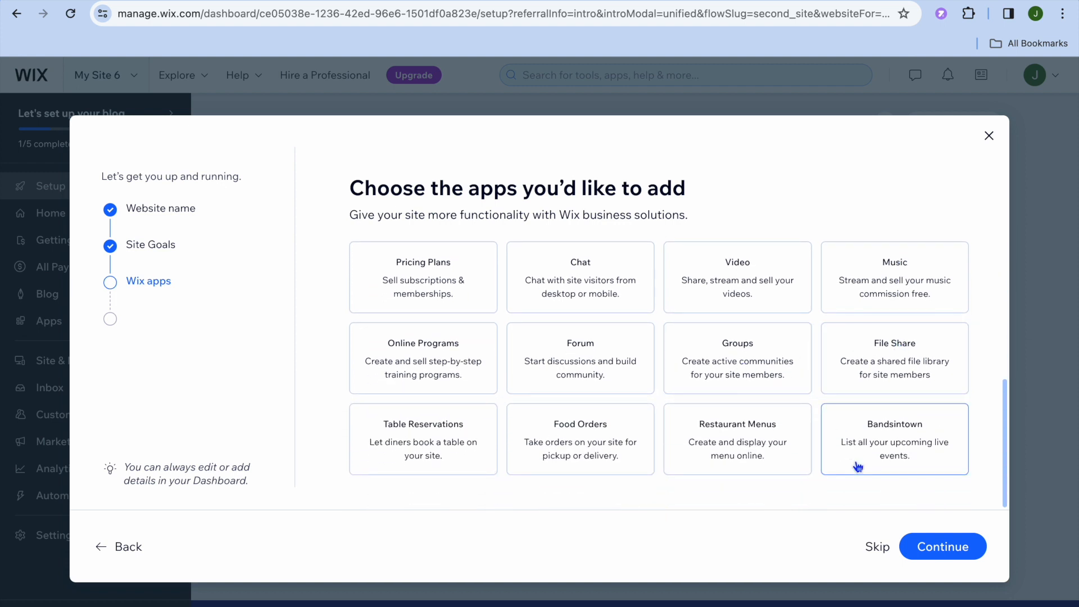
left_click(943, 552)
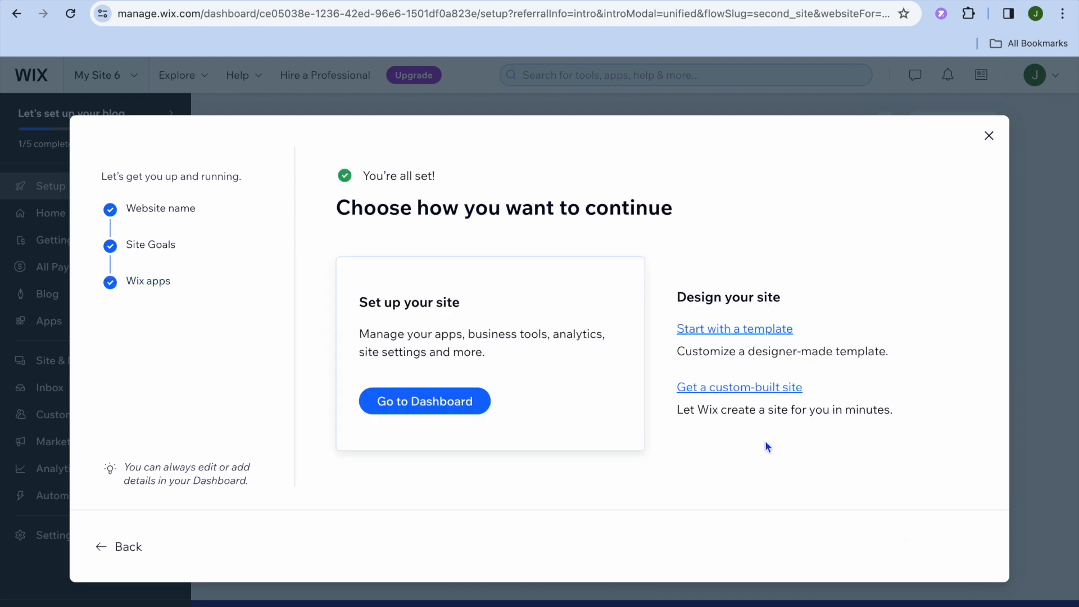
- Choose to start with a template and open the first Personal Blog template (Turning Heads) for editing
left_click(758, 333)
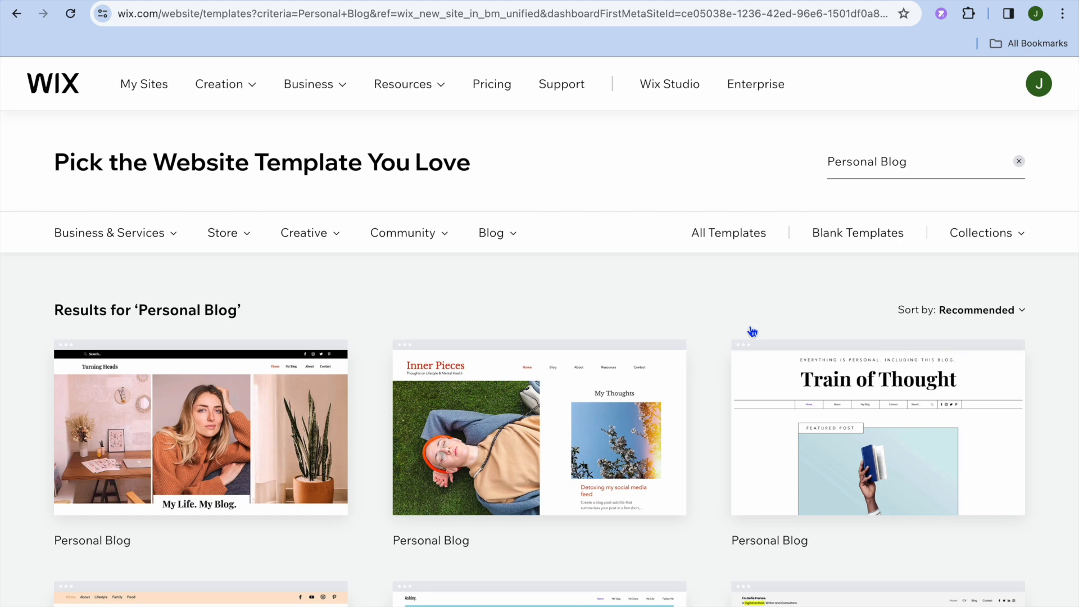
scroll(753, 332, "down", 4)
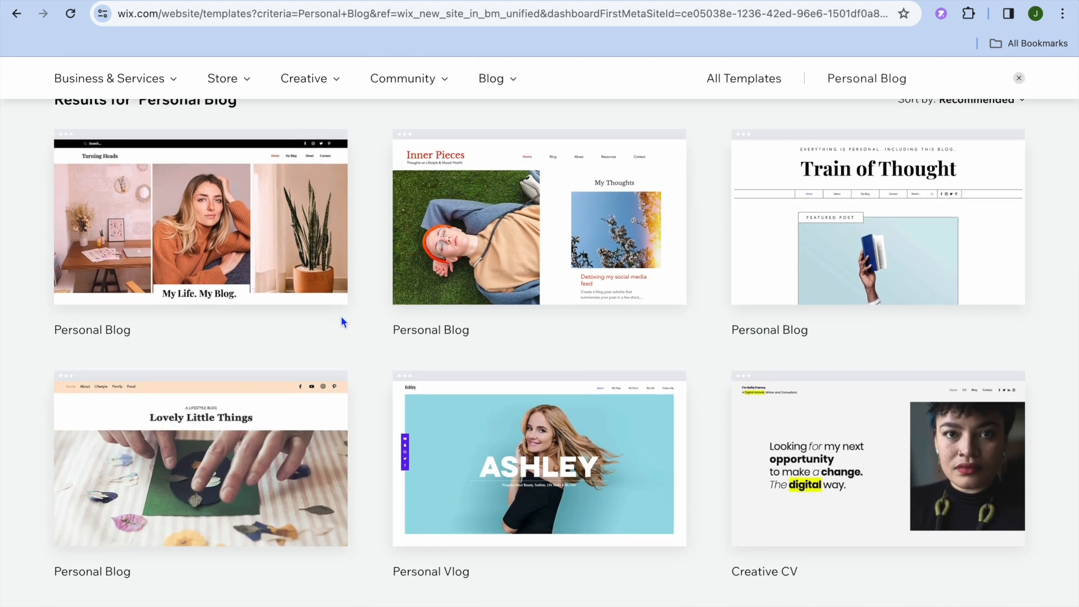
mouse_move(285, 286)
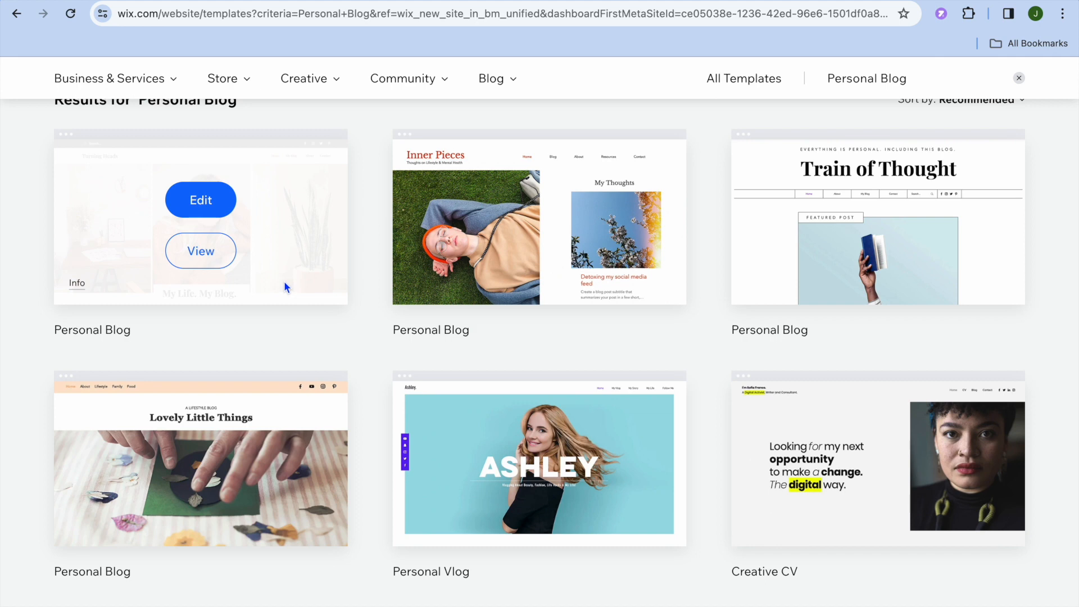
left_click(209, 208)
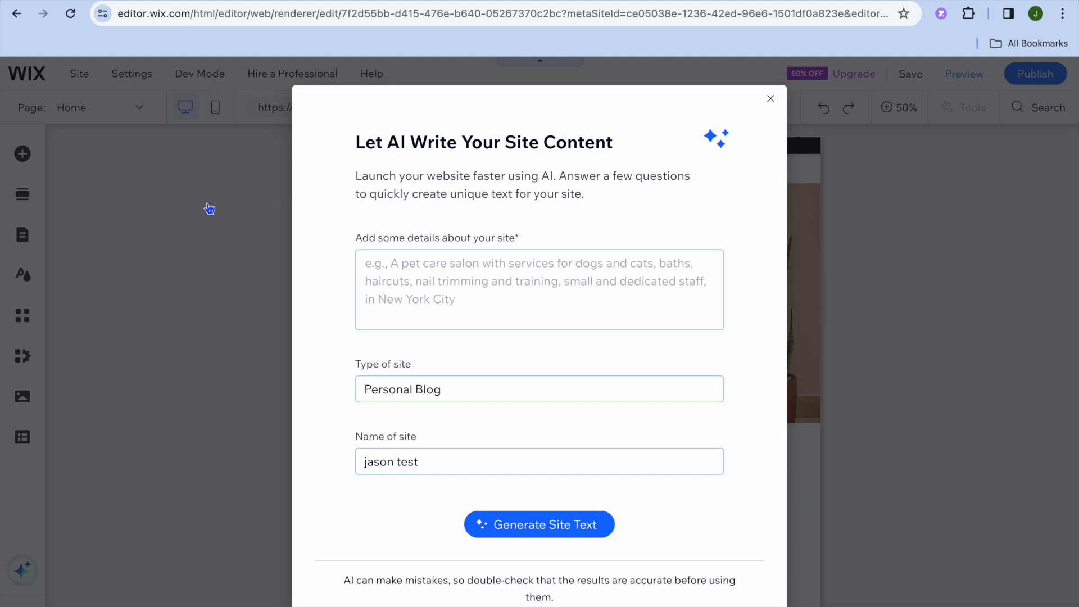
- Dismiss the AI site content writer without generating any text
left_click(430, 288)
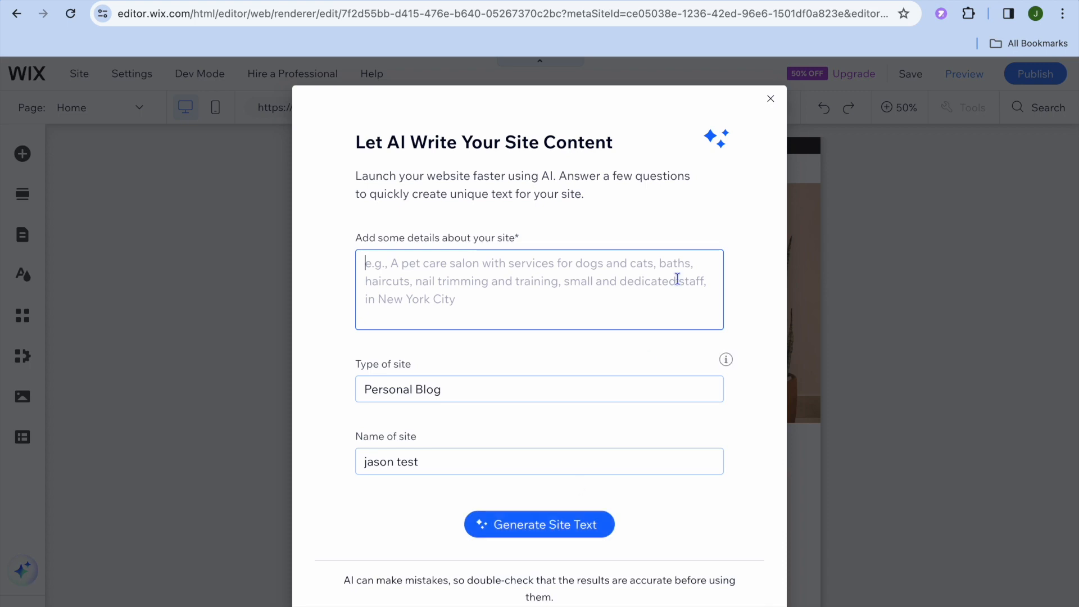
left_click(772, 100)
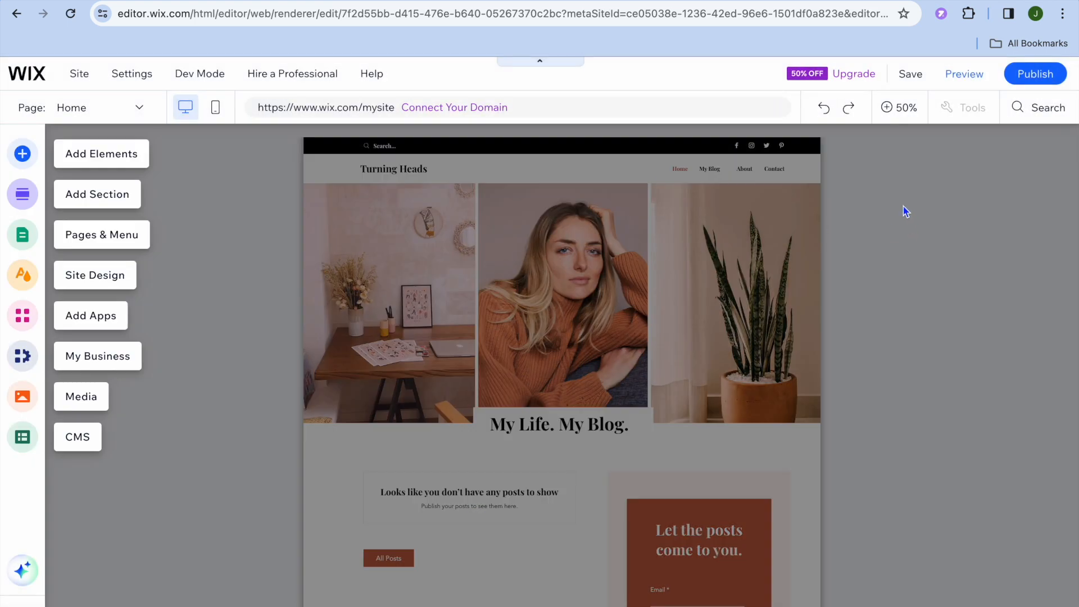
- Change the header's title paragraph to jason test using Quick Edit, then close the Quick Edit panel
left_click(898, 109)
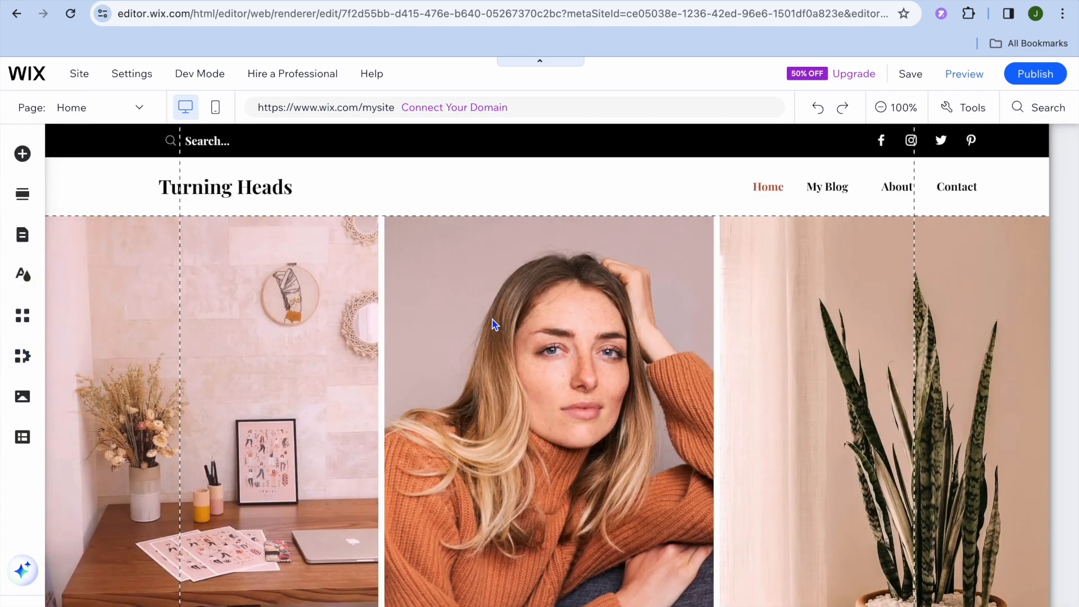
scroll(493, 324, "down", 7)
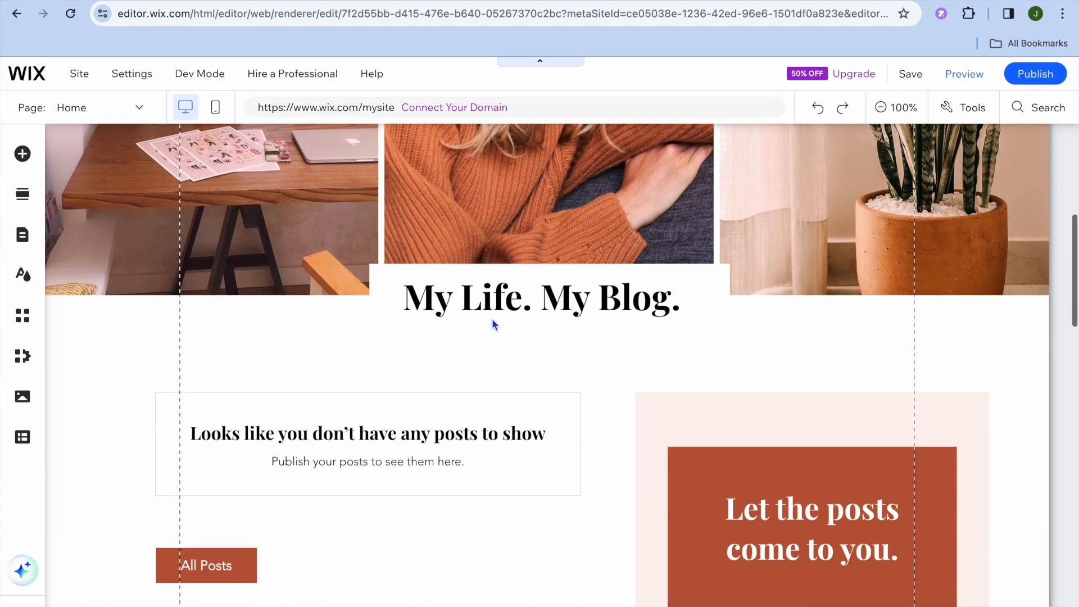
scroll(492, 320, "up", 7)
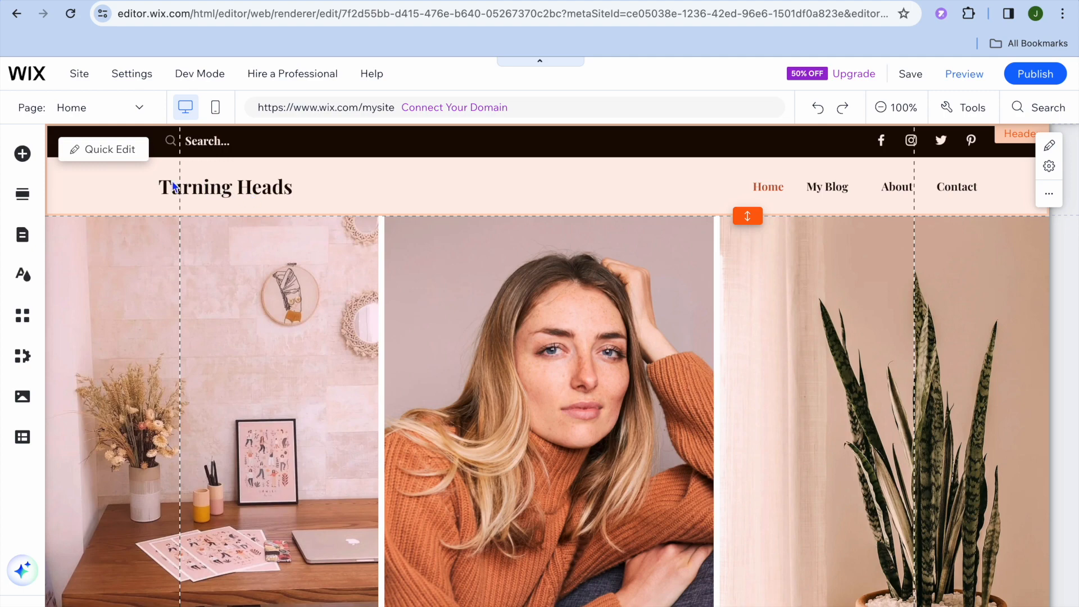
left_click(103, 152)
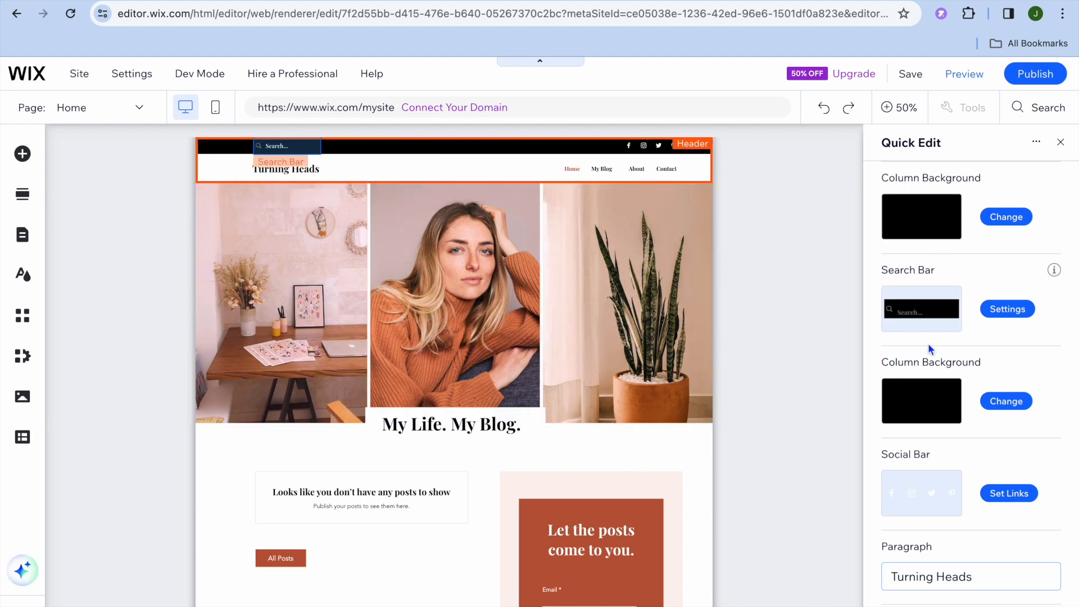
scroll(927, 436, "down", 1)
scroll(927, 437, "down", 1)
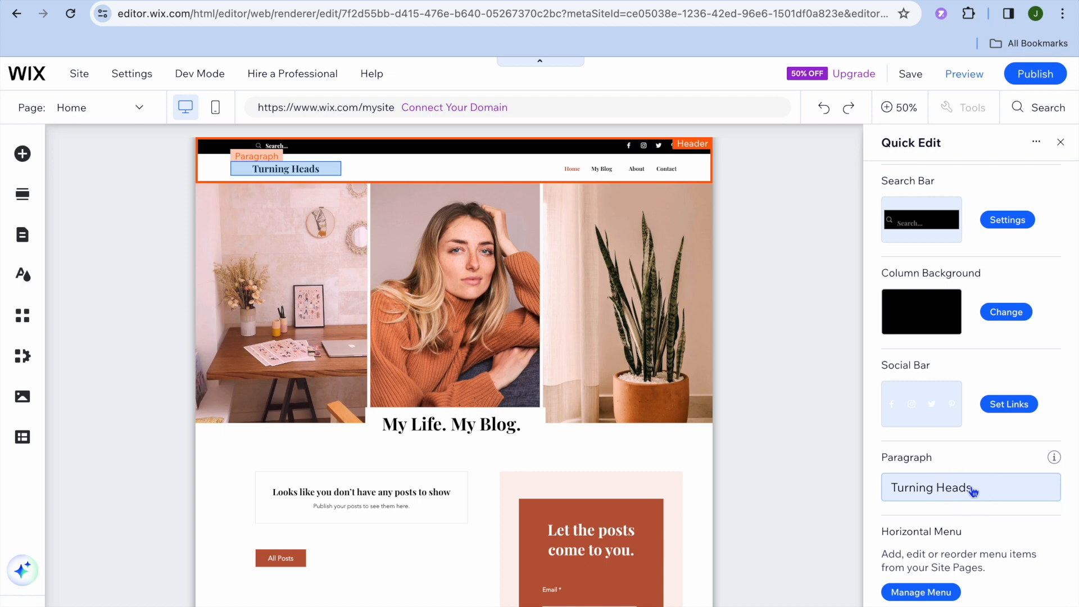
left_click(973, 490)
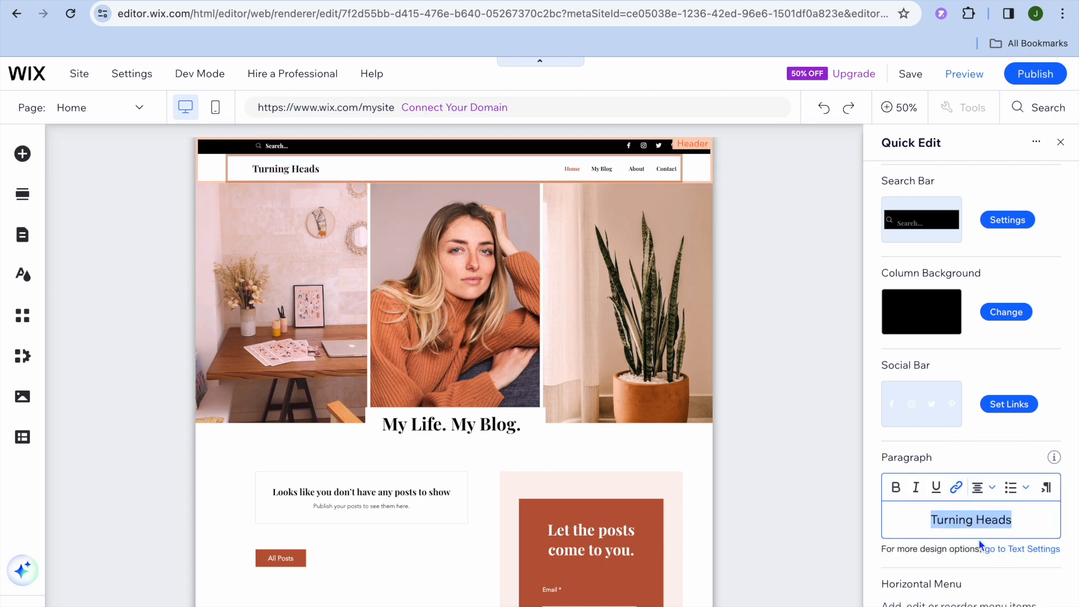
type("jason test")
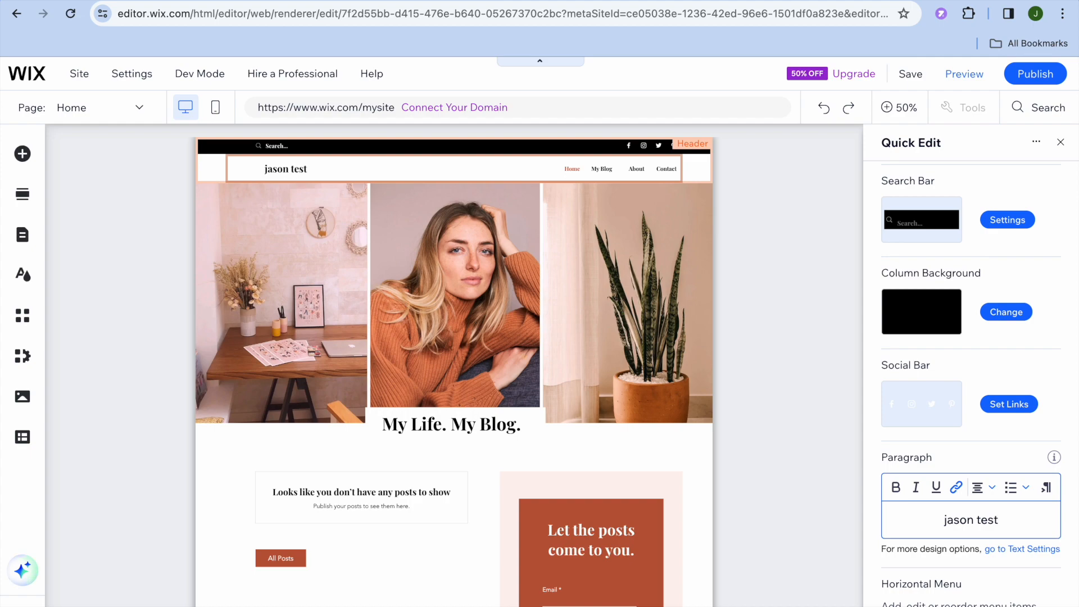
scroll(1067, 534, "down", 2)
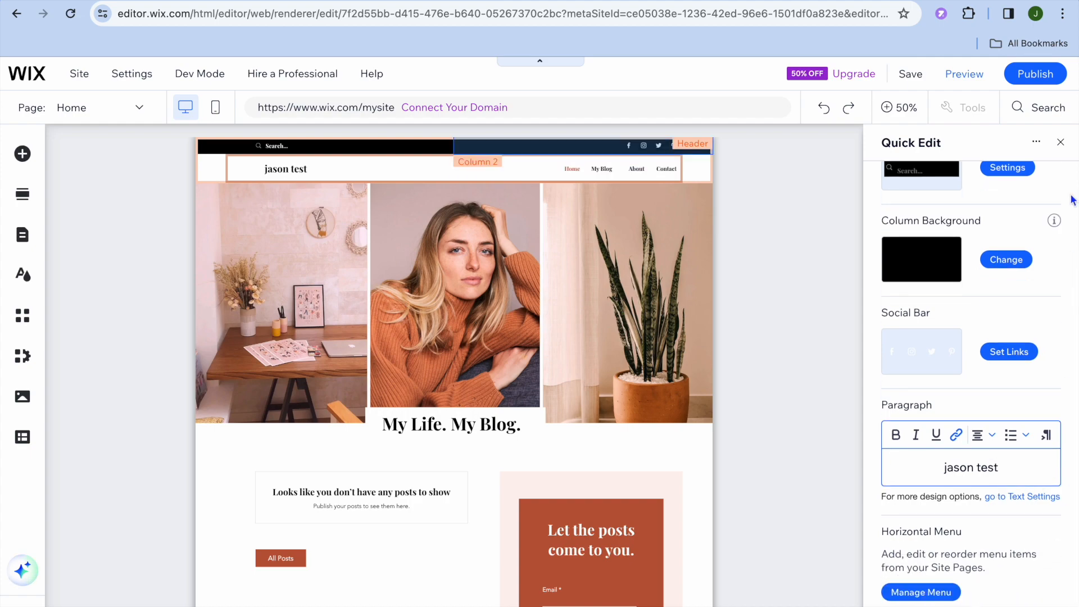
left_click(1061, 141)
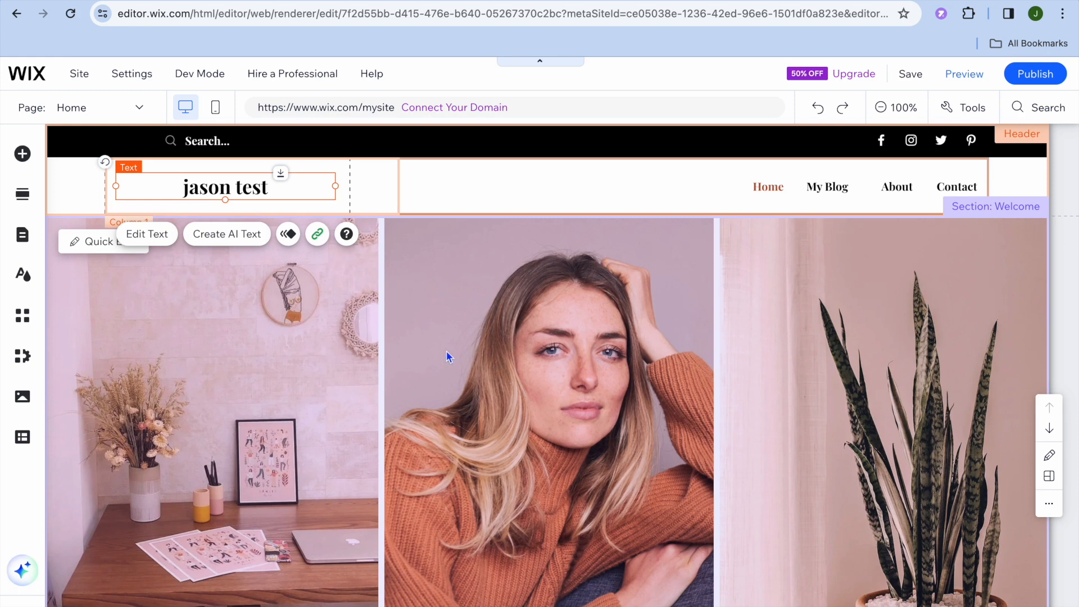
- Replace the middle column's background in the Welcome section with the Wix stock photo of a man in blue in a wheelchair, then close Quick Edit
left_click(71, 247)
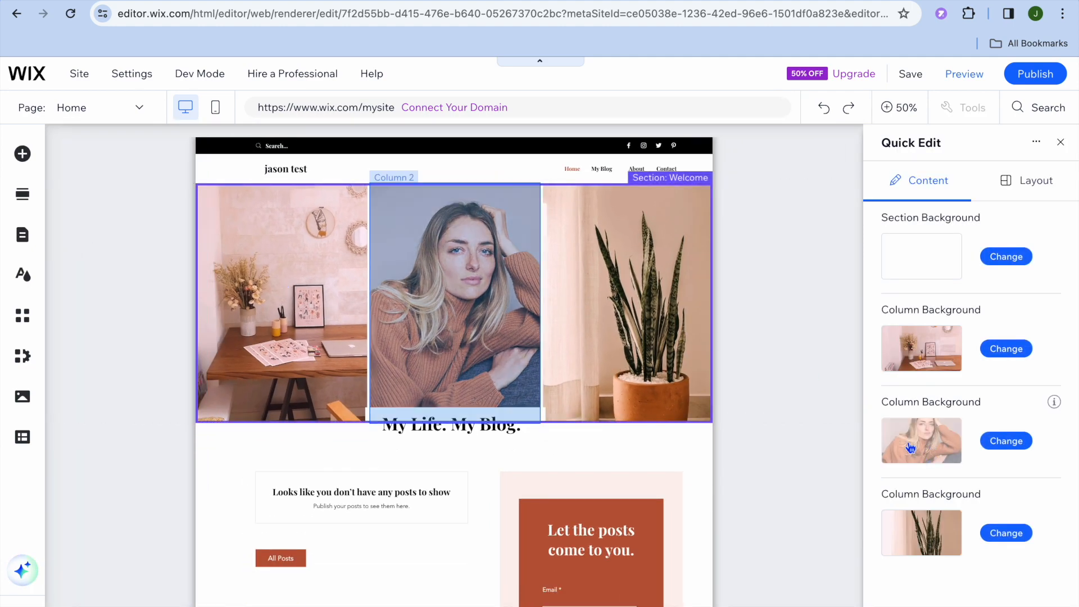
left_click(1007, 442)
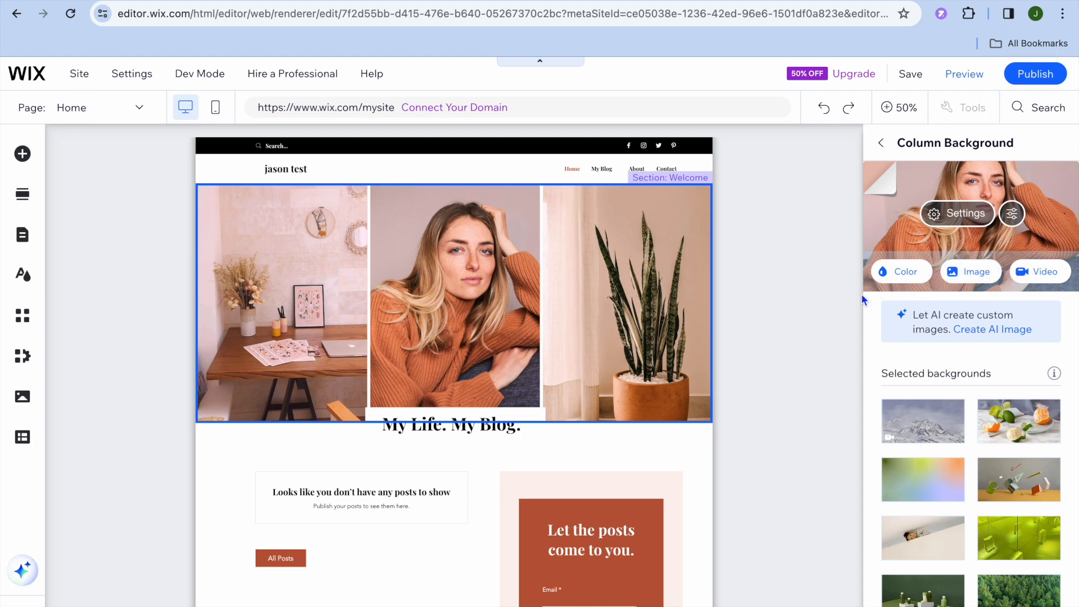
left_click(968, 272)
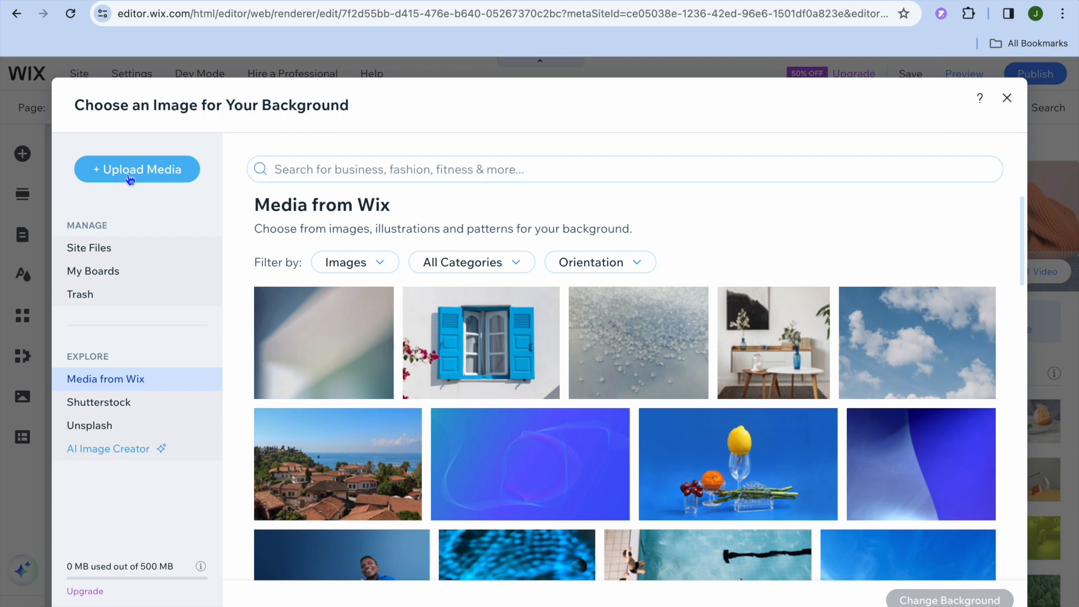
mouse_move(349, 310)
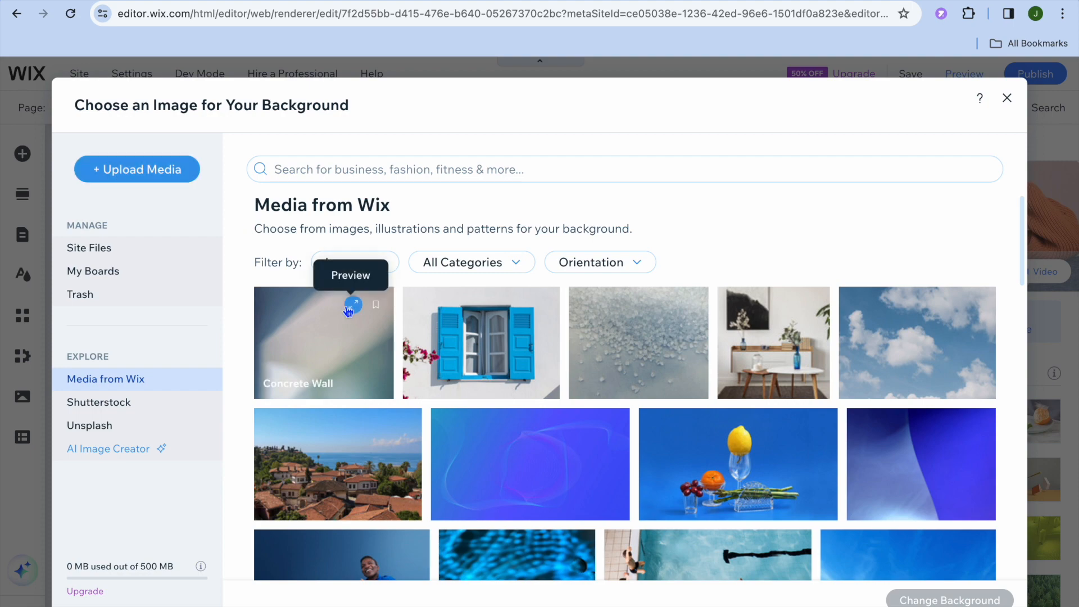
scroll(471, 416, "down", 3)
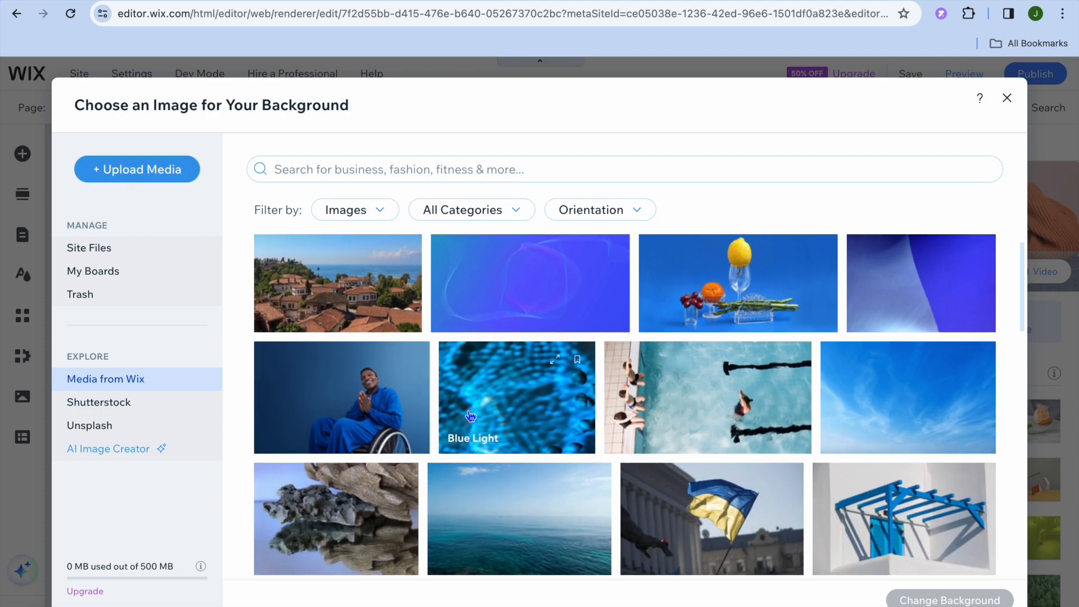
scroll(471, 416, "down", 6)
scroll(471, 416, "up", 6)
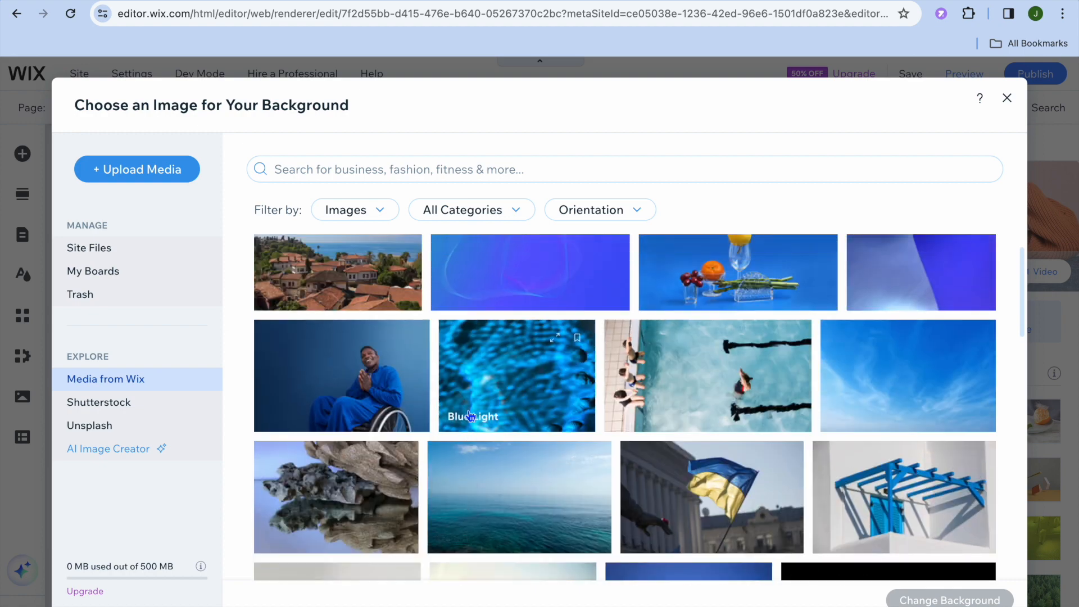
left_click(367, 372)
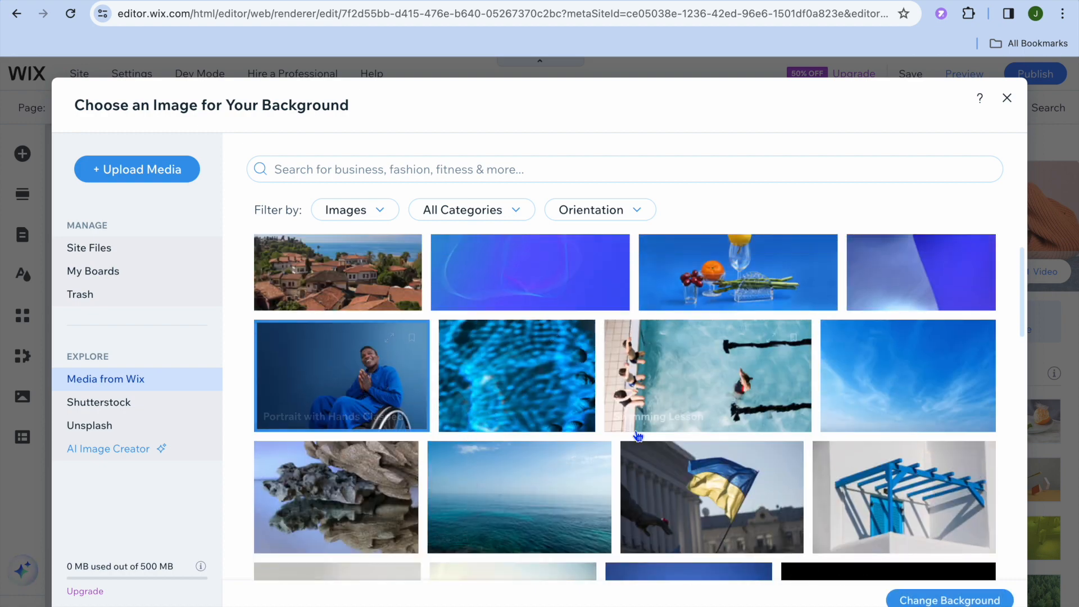
left_click(959, 600)
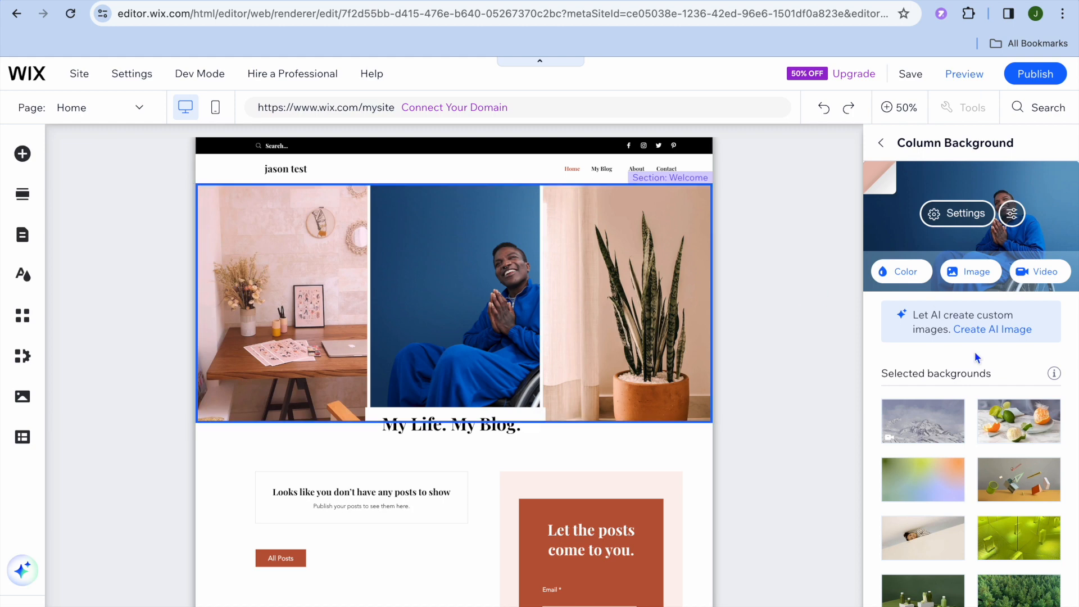
left_click(881, 143)
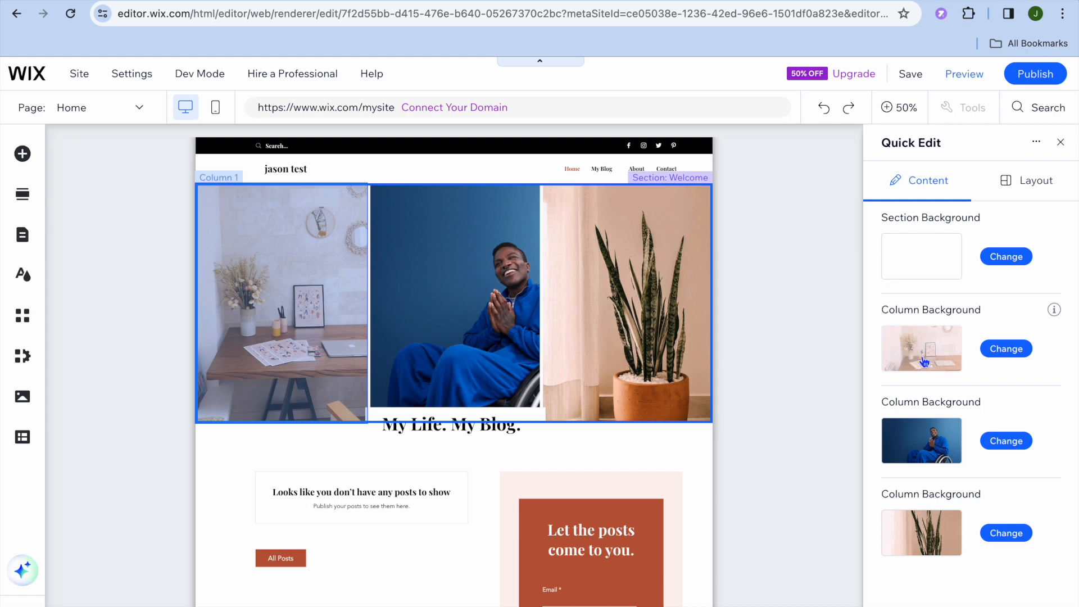
left_click(1060, 141)
- Browse the Add Elements panel's Text, Image and Menu & Anchor categories without adding anything
left_click(604, 323)
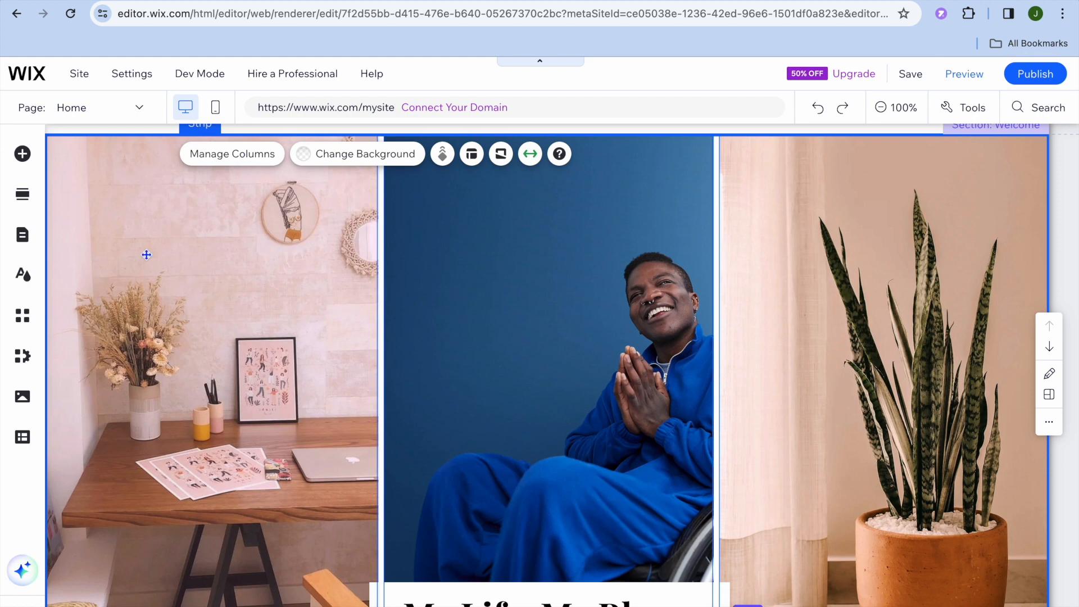
left_click(22, 154)
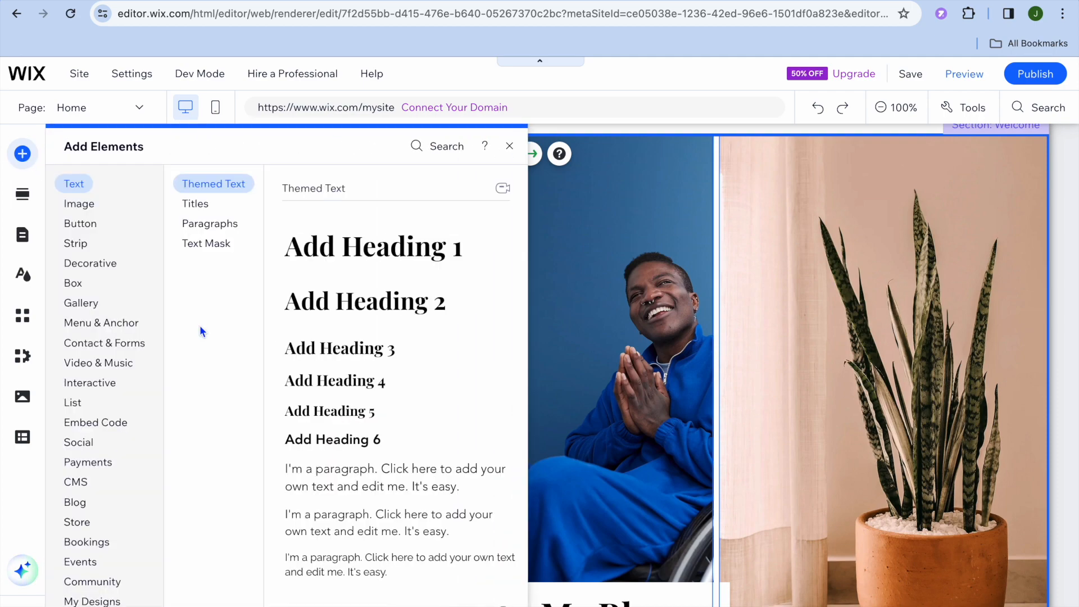
left_click(104, 204)
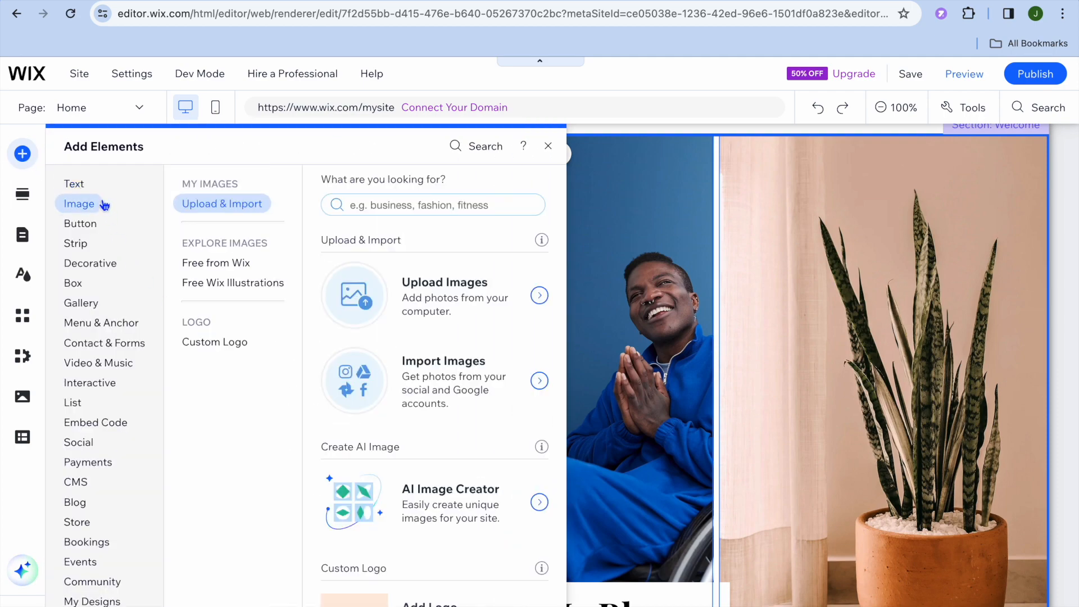
left_click(107, 265)
left_click(99, 323)
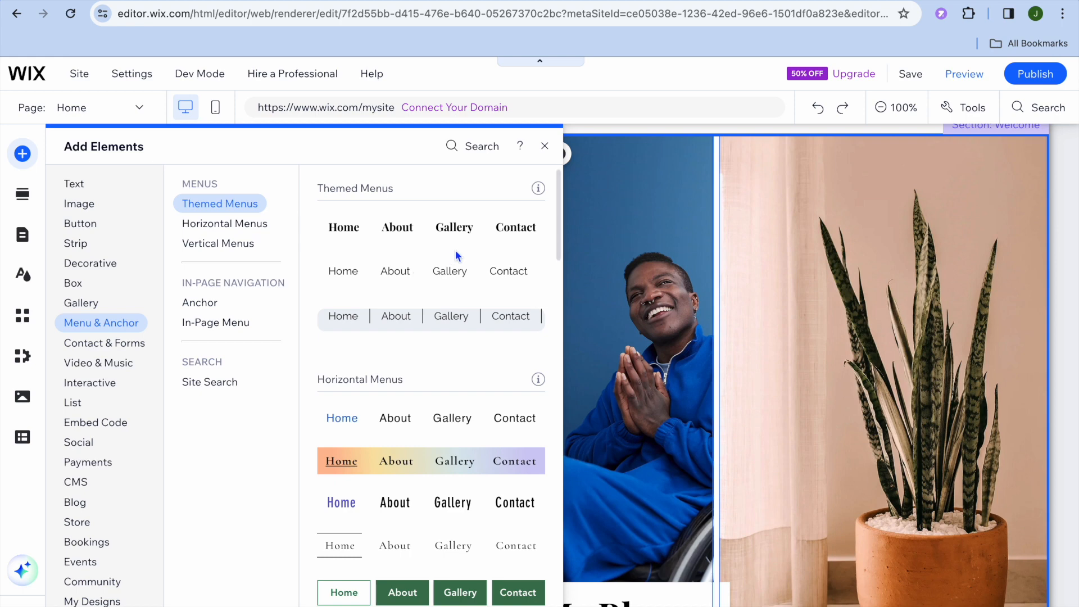
left_click(544, 146)
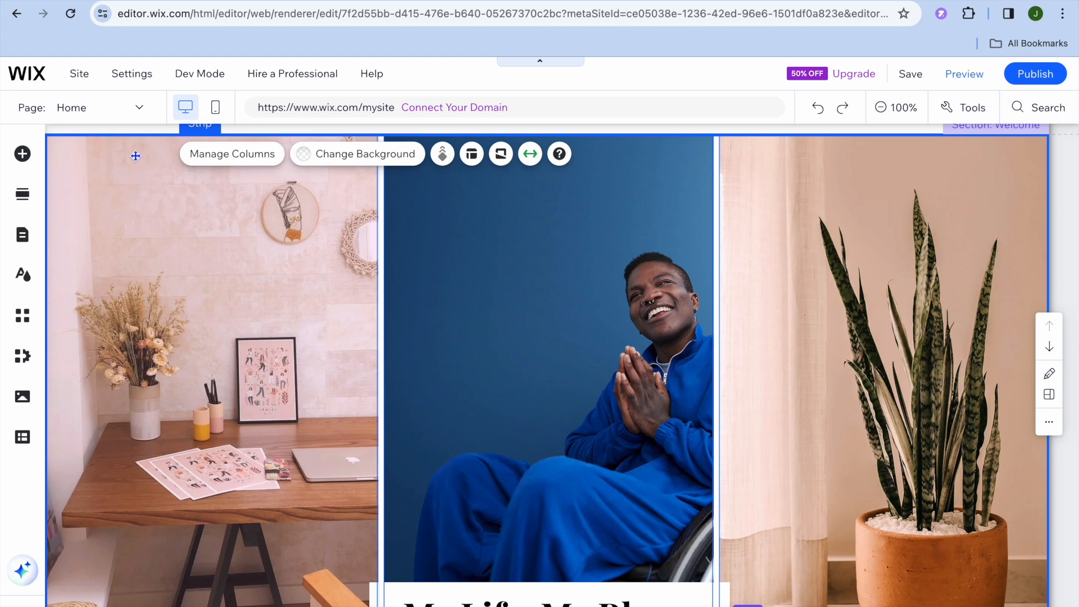
- Switch to the My Blog page and open Manage Posts for the blog feed
left_click(141, 106)
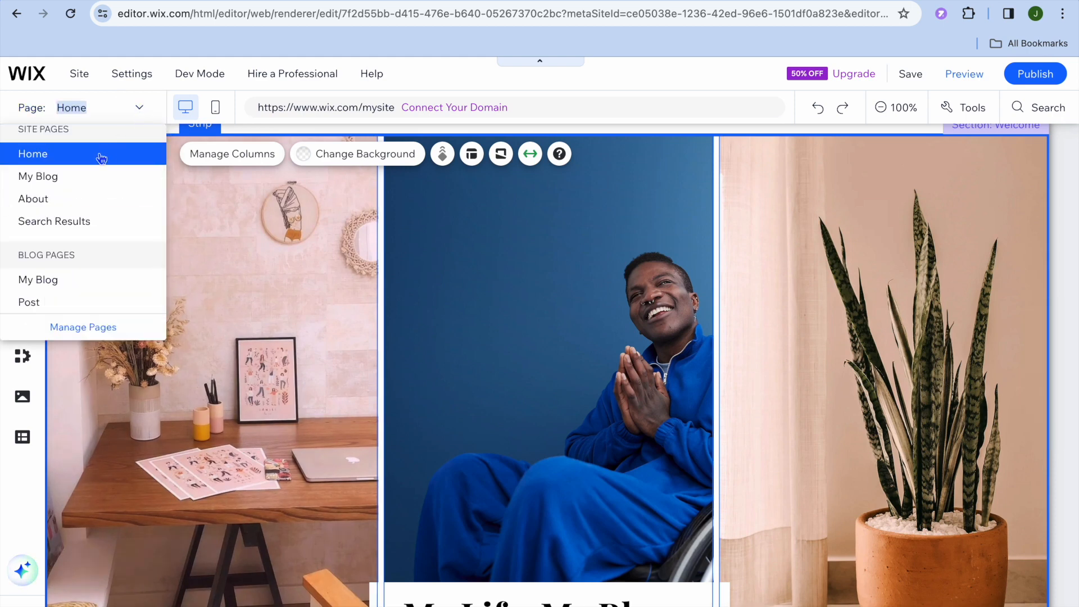
left_click(80, 177)
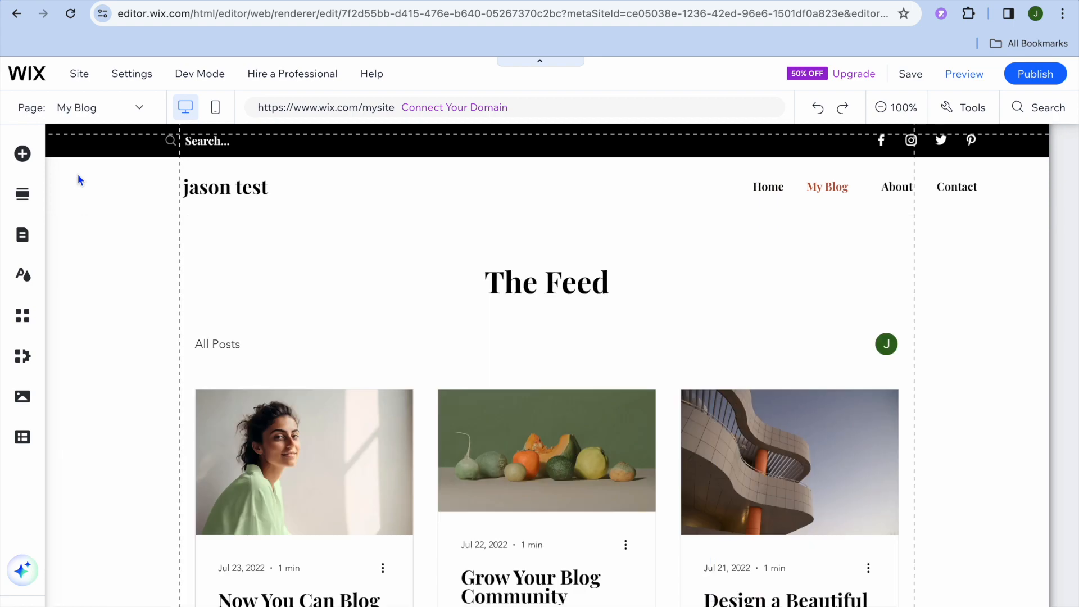
mouse_move(194, 240)
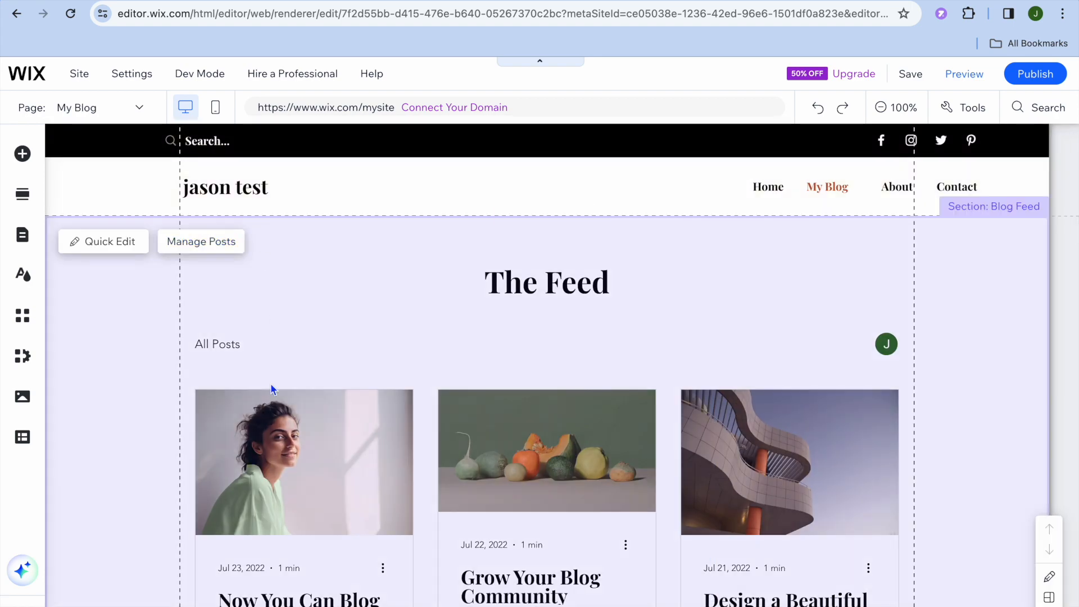
scroll(286, 496, "down", 2)
scroll(286, 496, "up", 2)
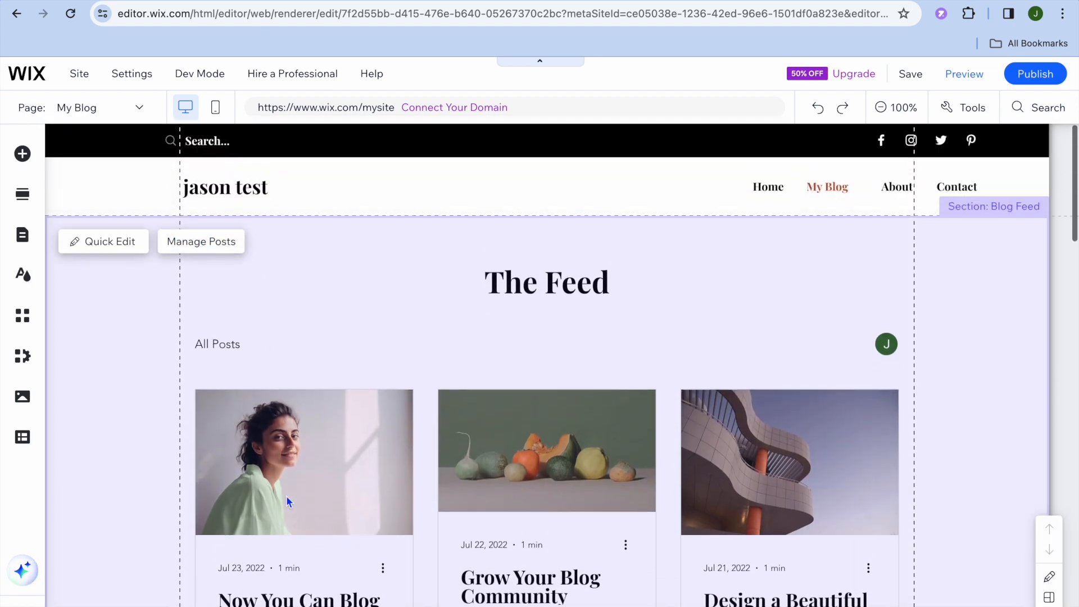
left_click(219, 250)
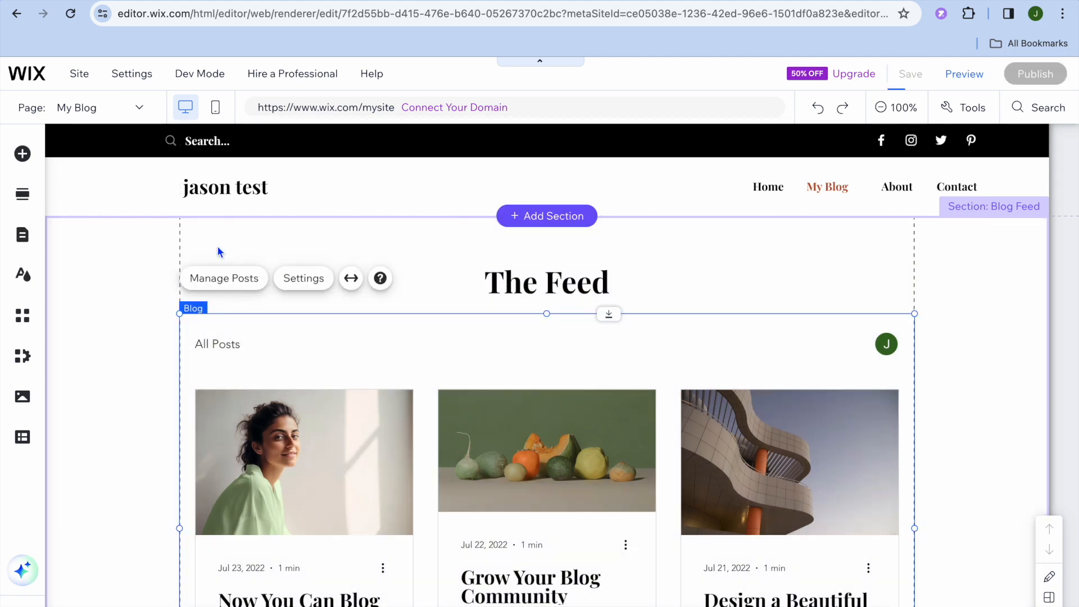
left_click(234, 281)
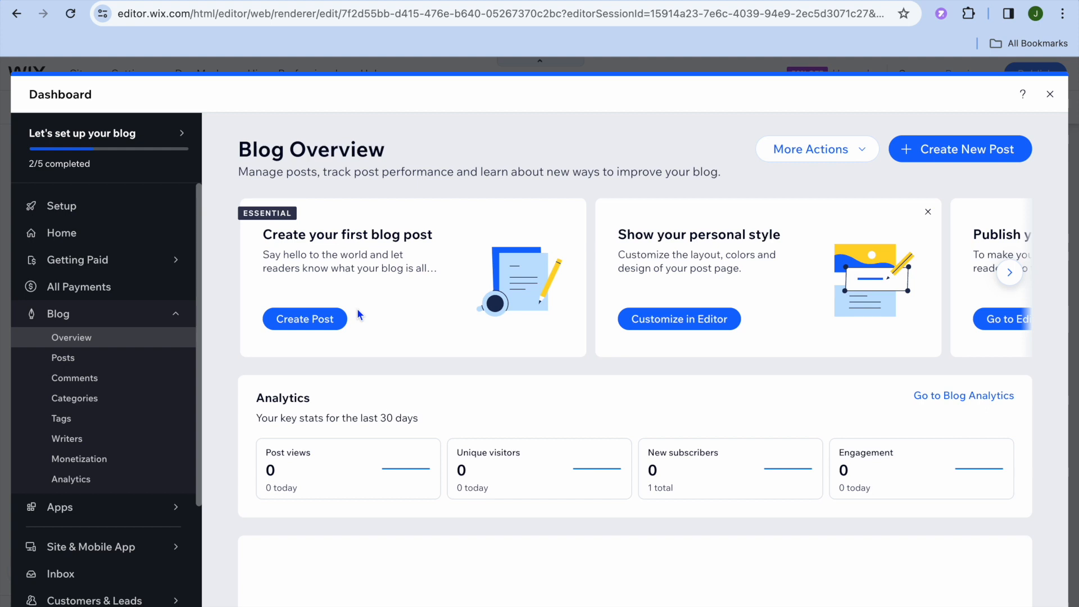
- Start a new blog post titled test
left_click(313, 317)
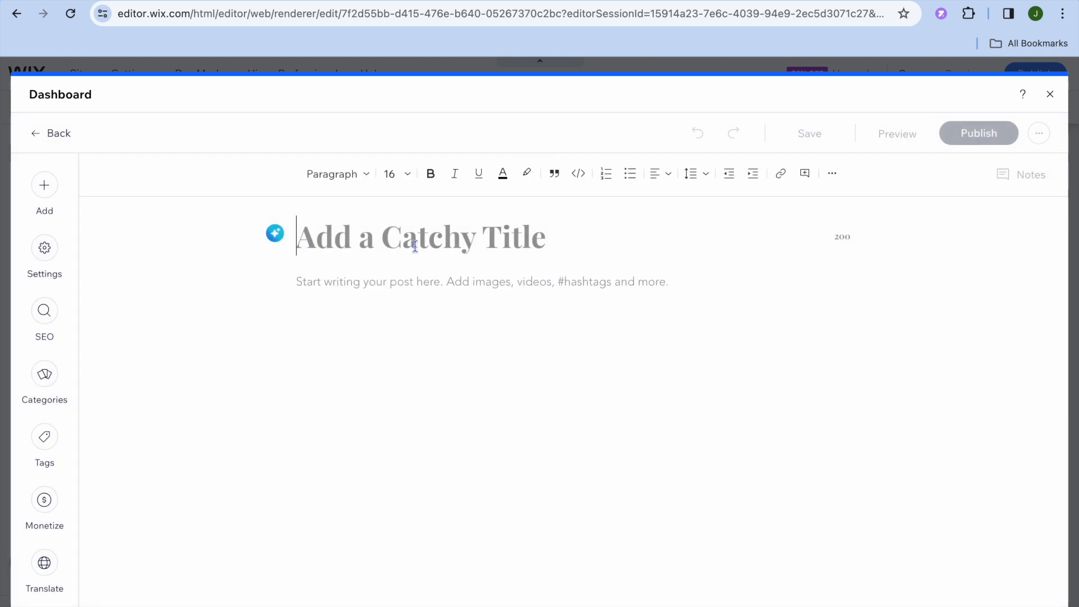
type("test")
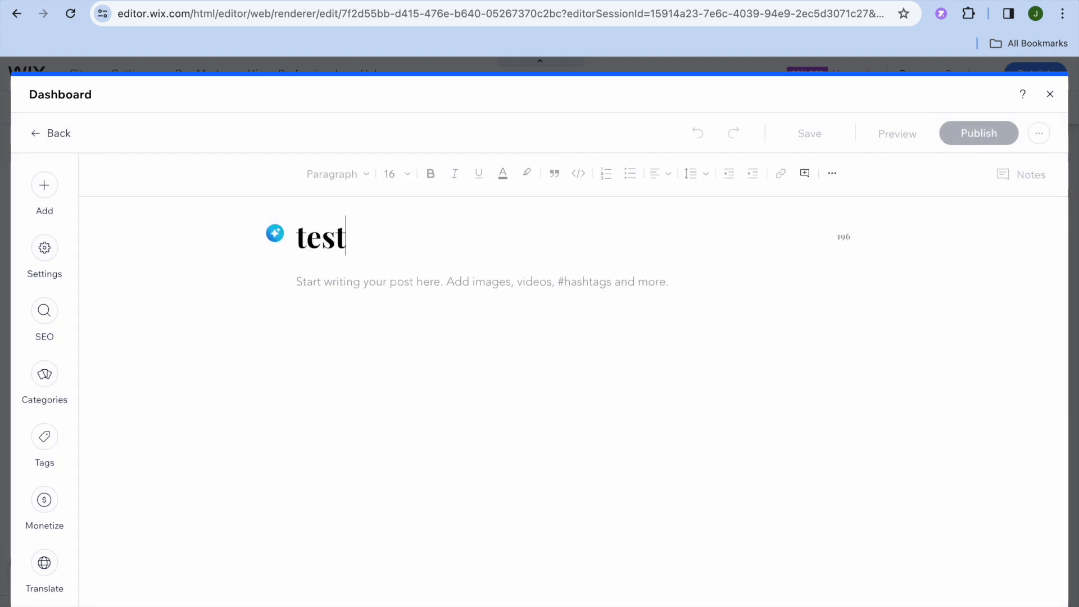
left_click(440, 288)
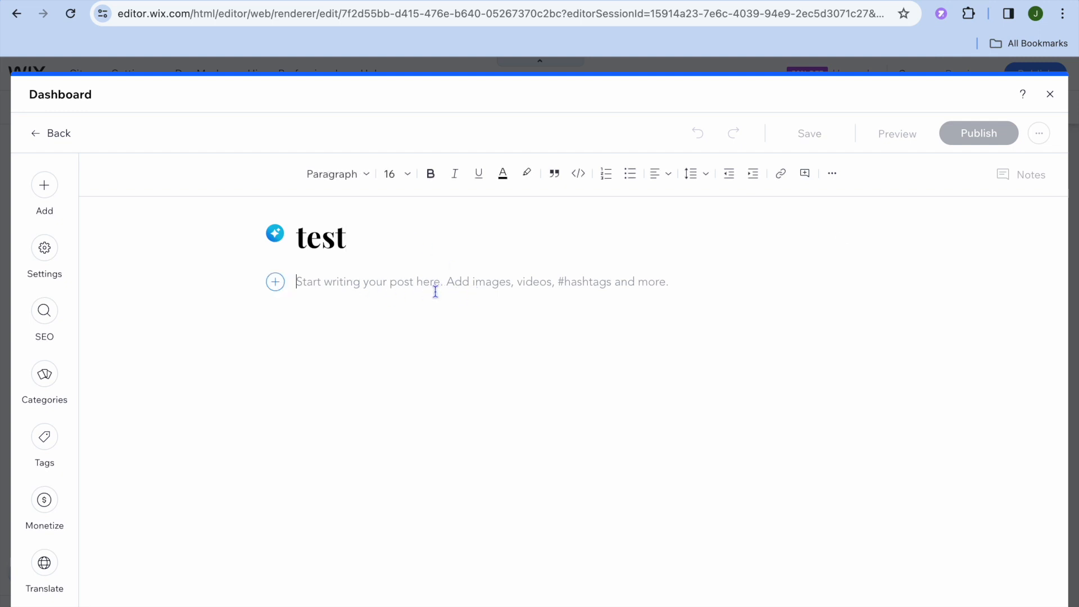
- Examine the post editor's Add panel and the SEO Settings Assistant and Basics tabs
left_click(277, 285)
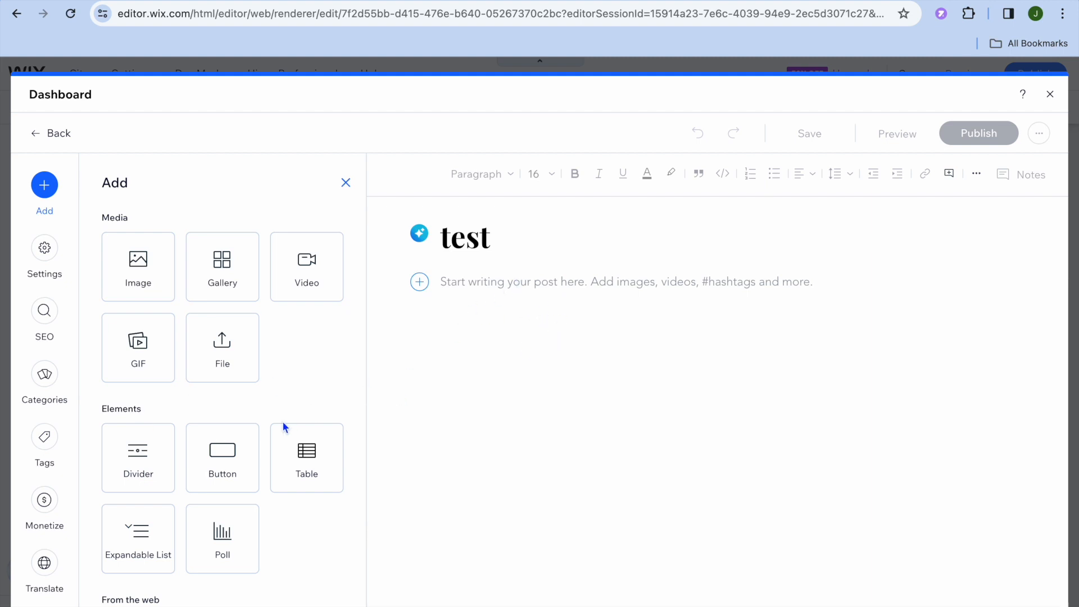
scroll(283, 421, "down", 2)
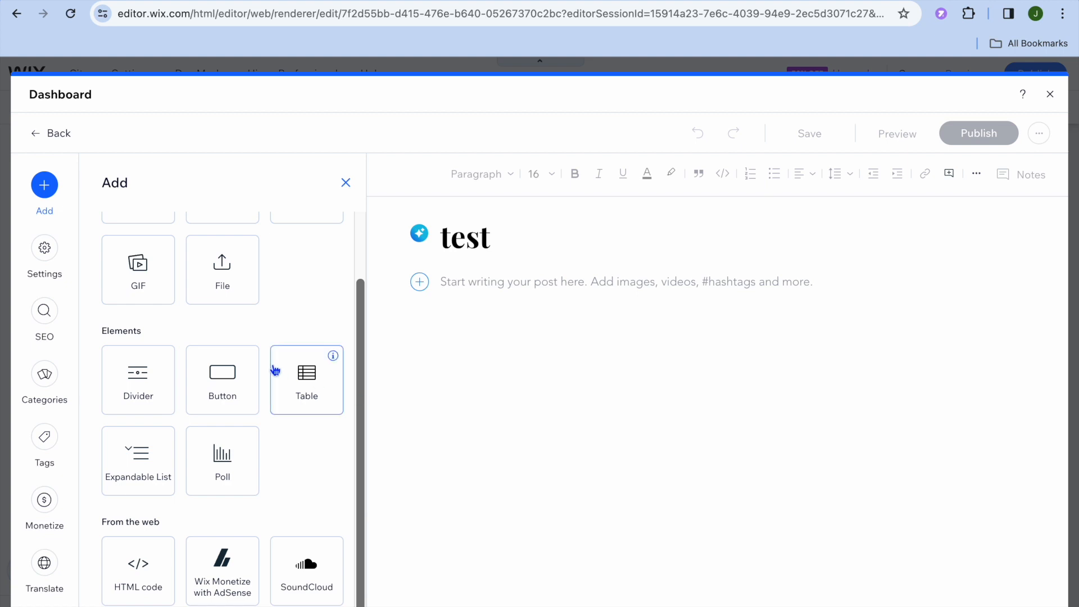
left_click(47, 315)
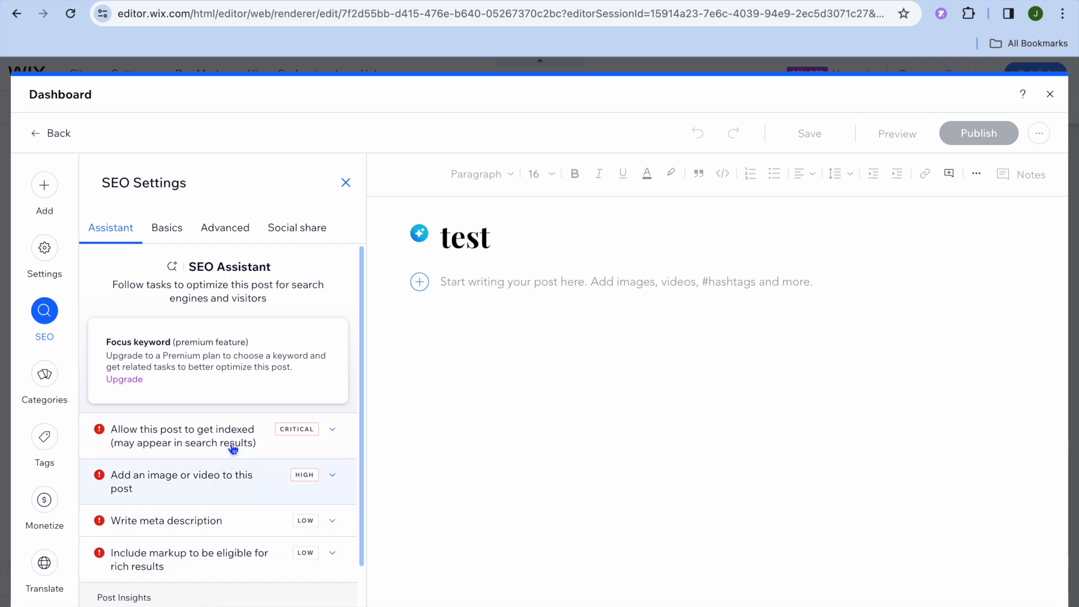
scroll(230, 487, "down", 2)
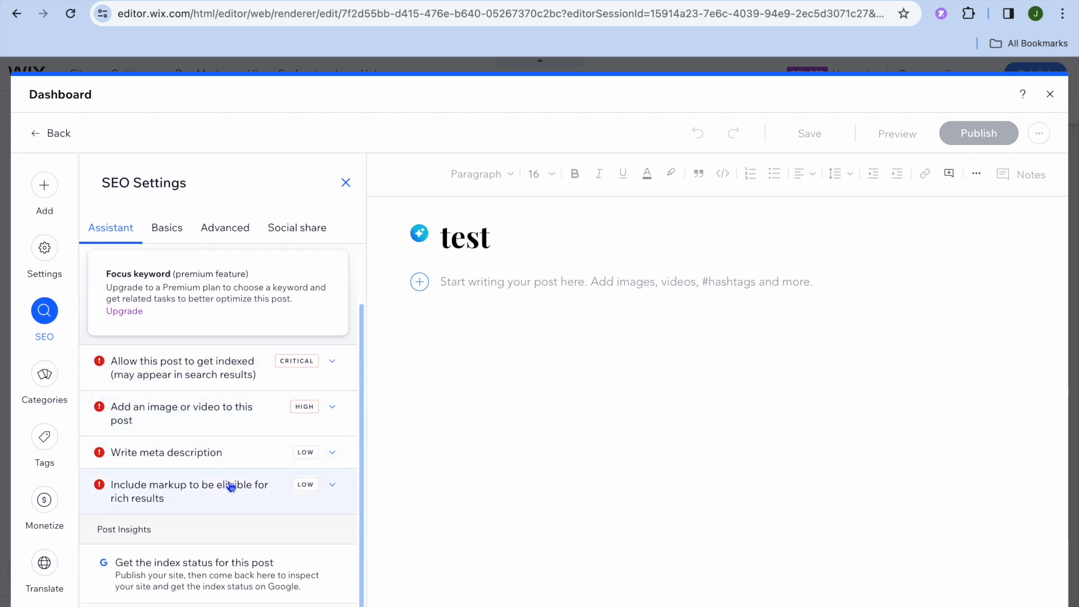
scroll(230, 486, "up", 2)
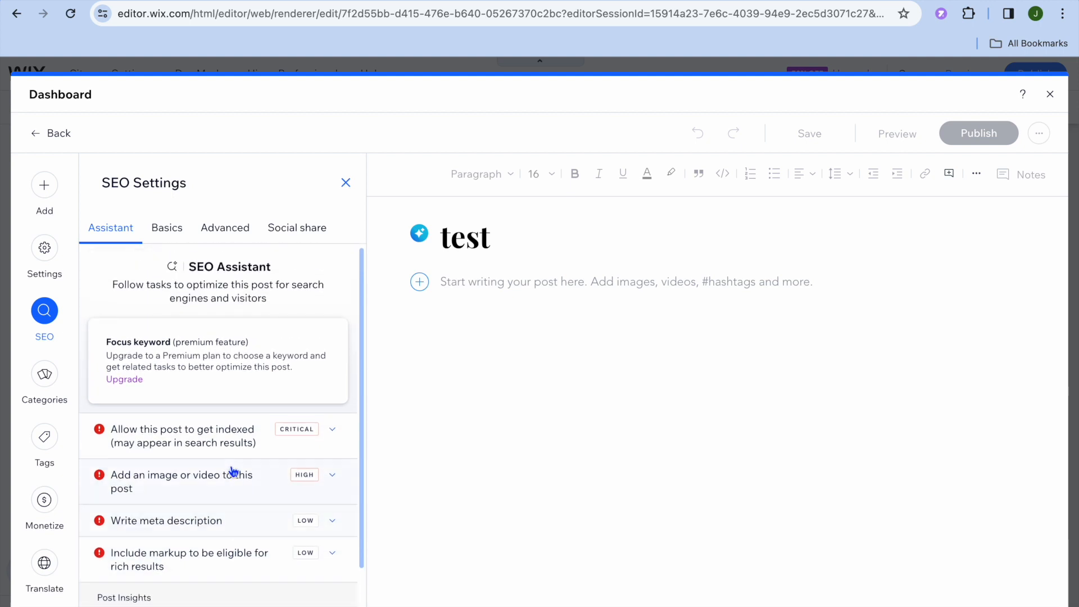
left_click(169, 231)
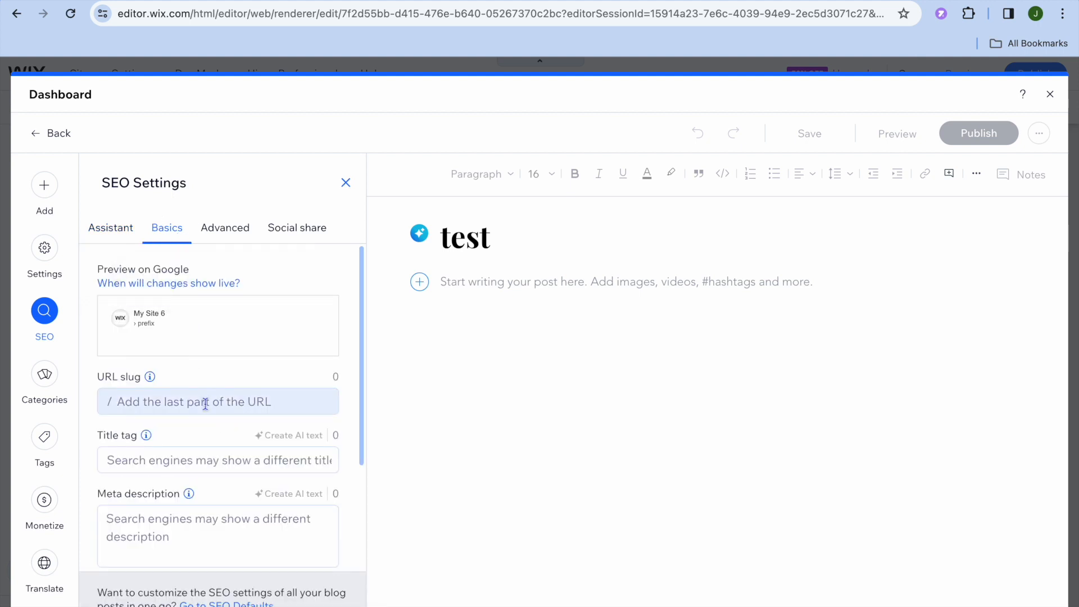
scroll(206, 403, "down", 3)
scroll(205, 403, "up", 3)
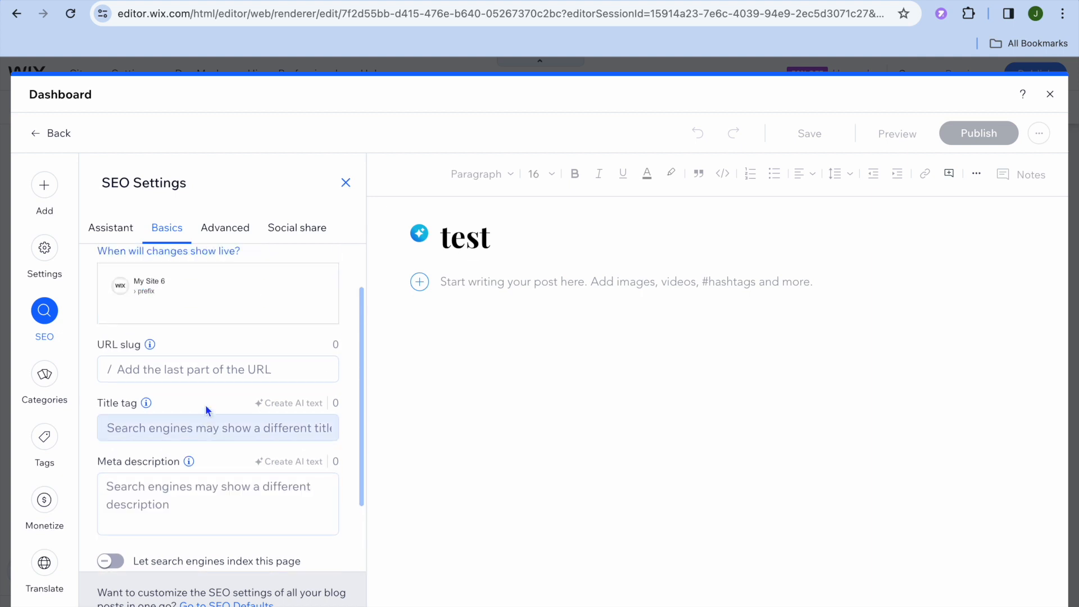
mouse_move(286, 288)
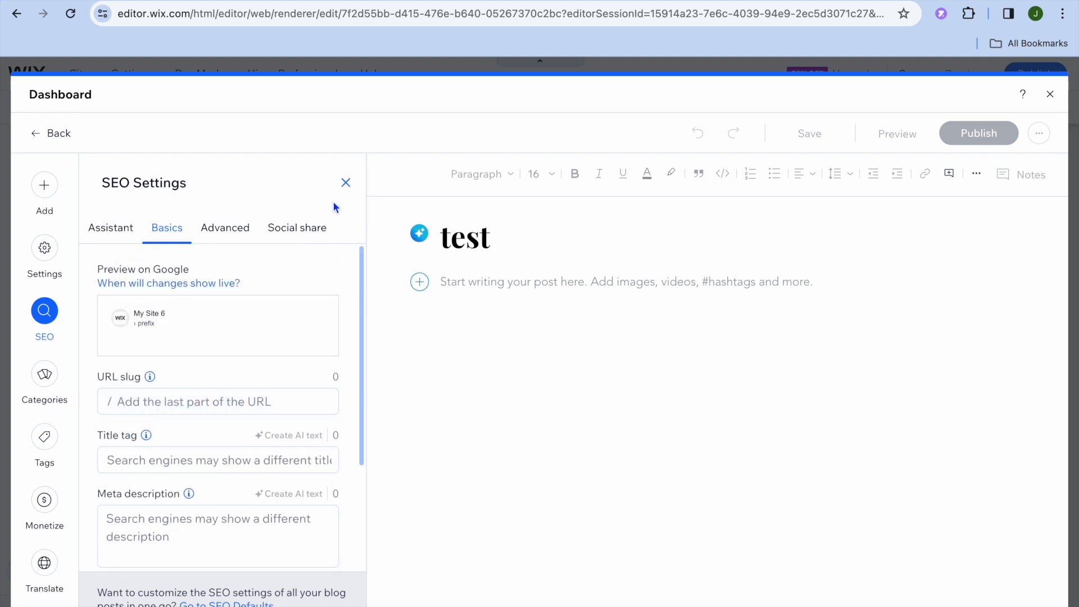
left_click(346, 182)
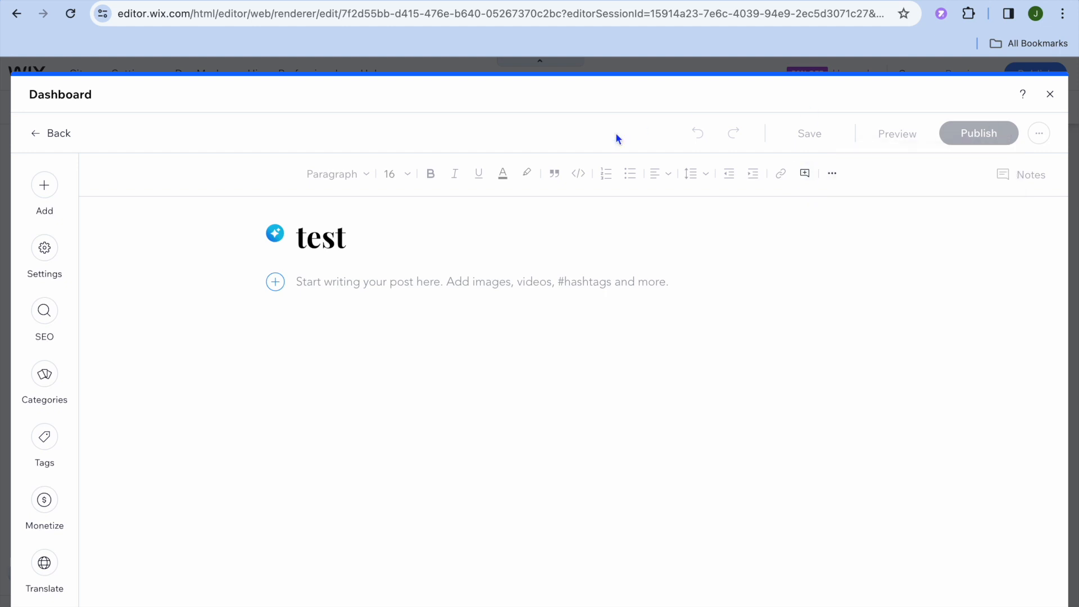
- Leave the post without saving and open the blog's Comments page
left_click(48, 136)
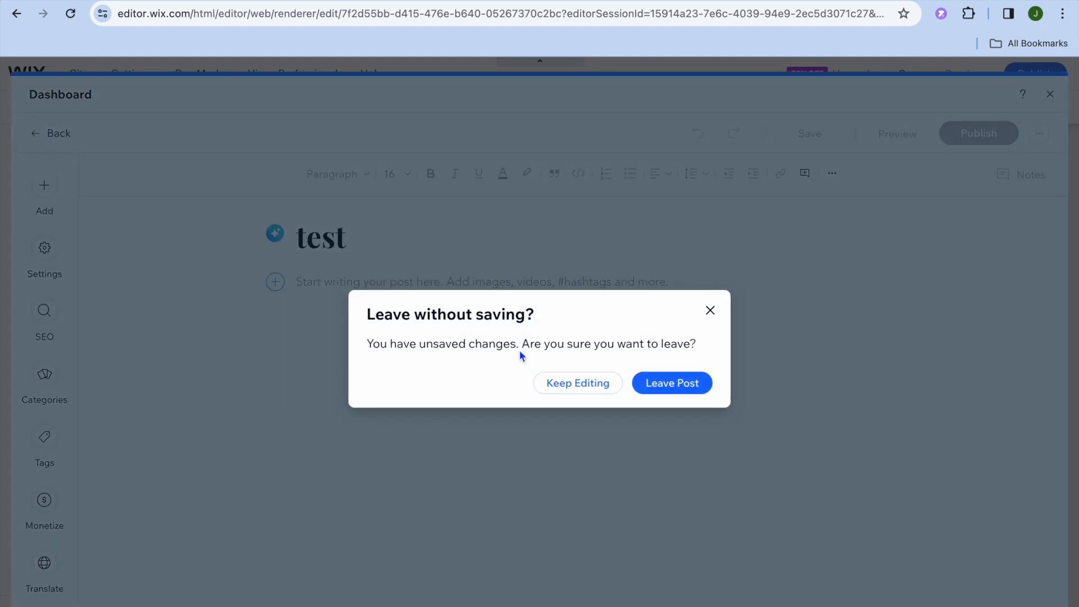
left_click(680, 385)
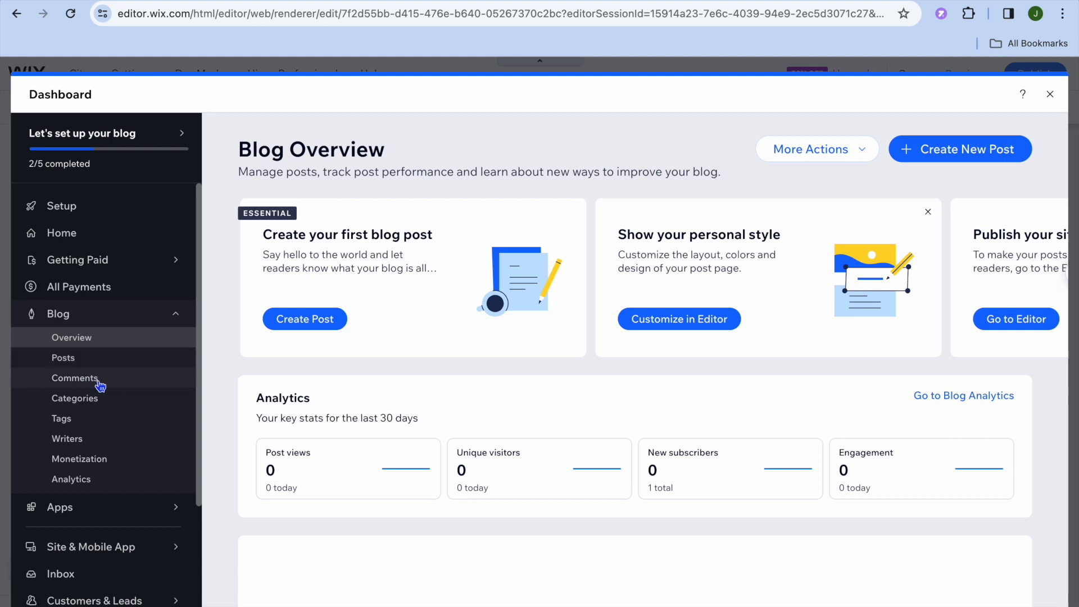
left_click(104, 385)
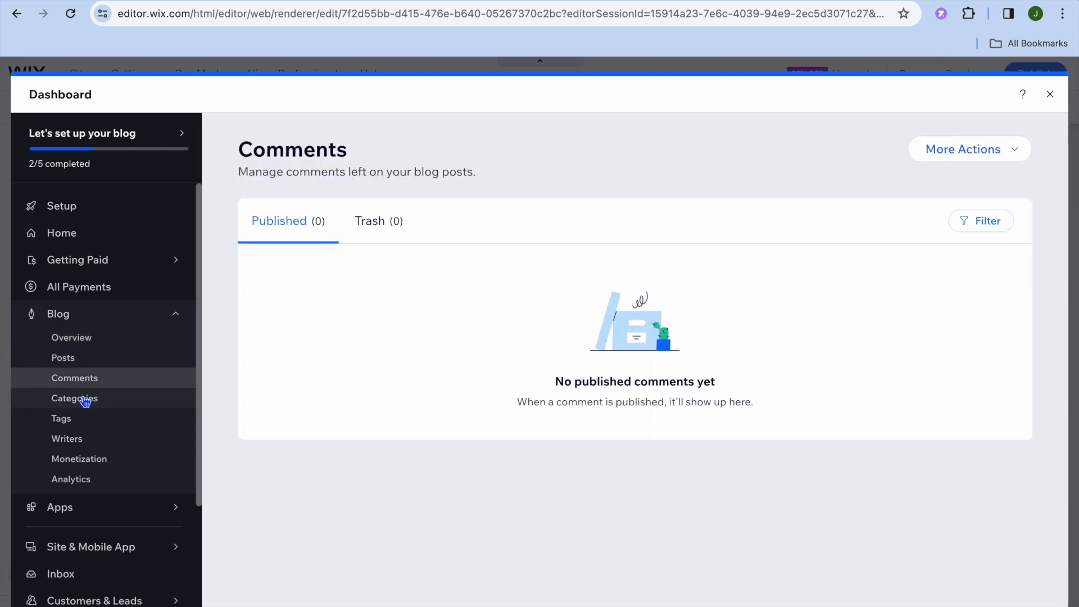
- View the blog Categories page, then open the Getting Paid Connect & Setup page
left_click(85, 402)
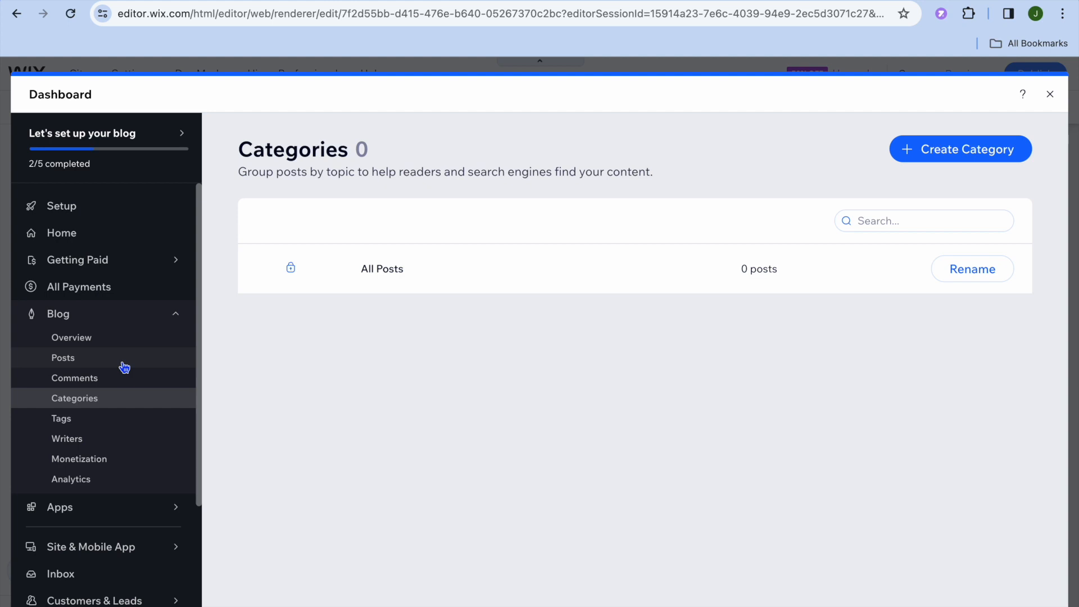
mouse_move(108, 263)
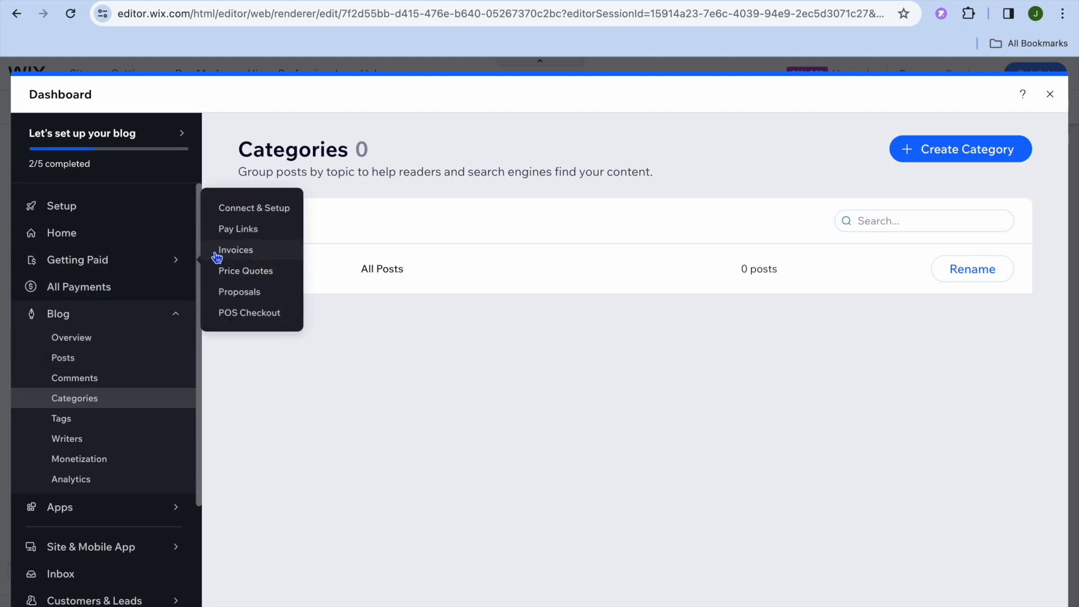
left_click(269, 208)
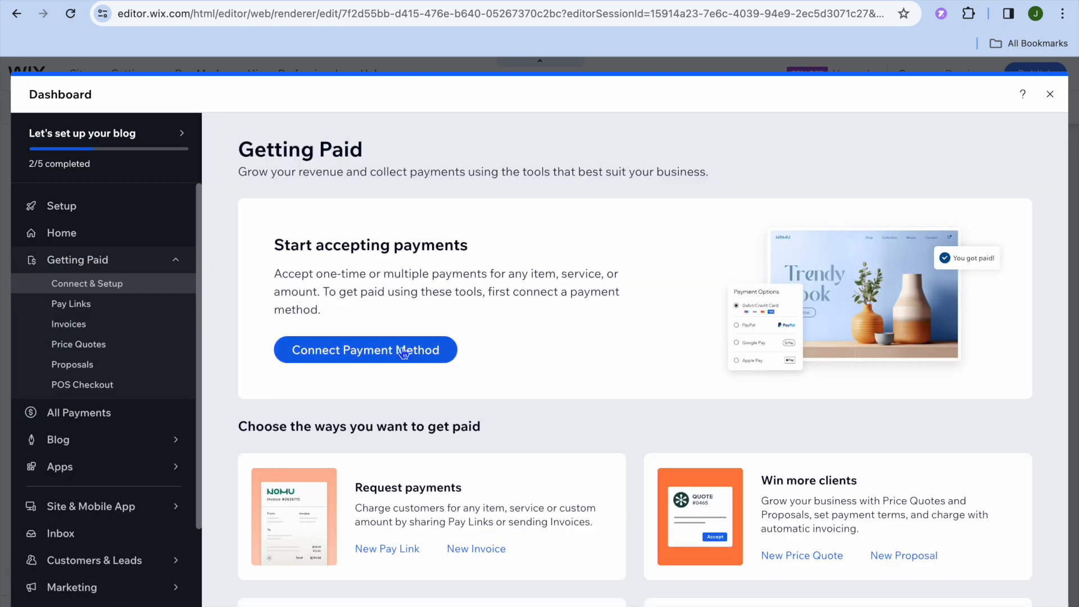
- Open the Connect a payment method dialog to review the payment options, then close it
left_click(402, 349)
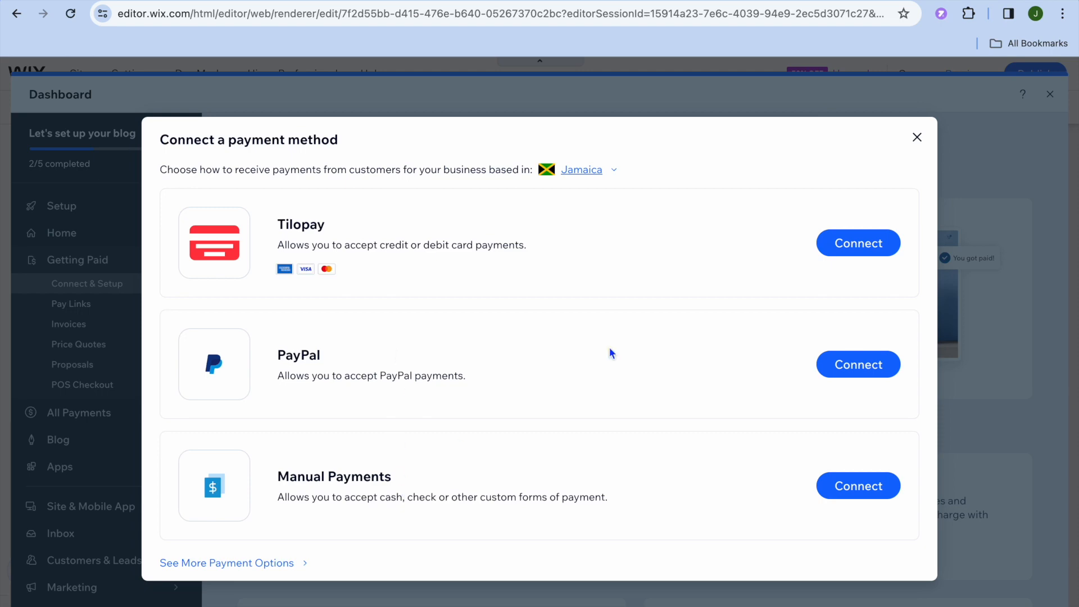
left_click(916, 137)
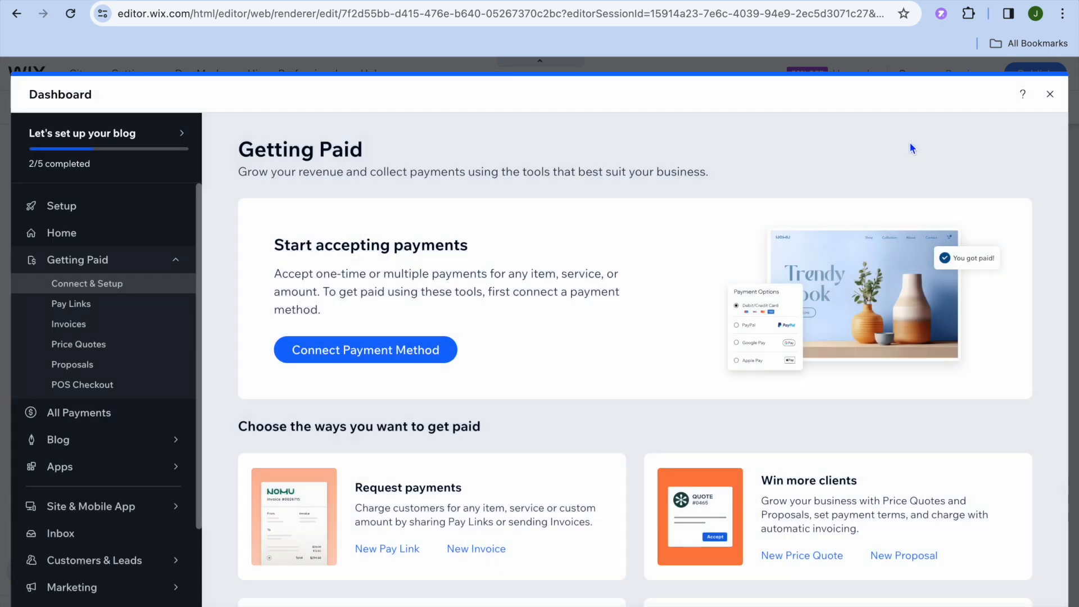
- Close the dashboard and select the Blog Feed section on the My Blog page
left_click(1052, 95)
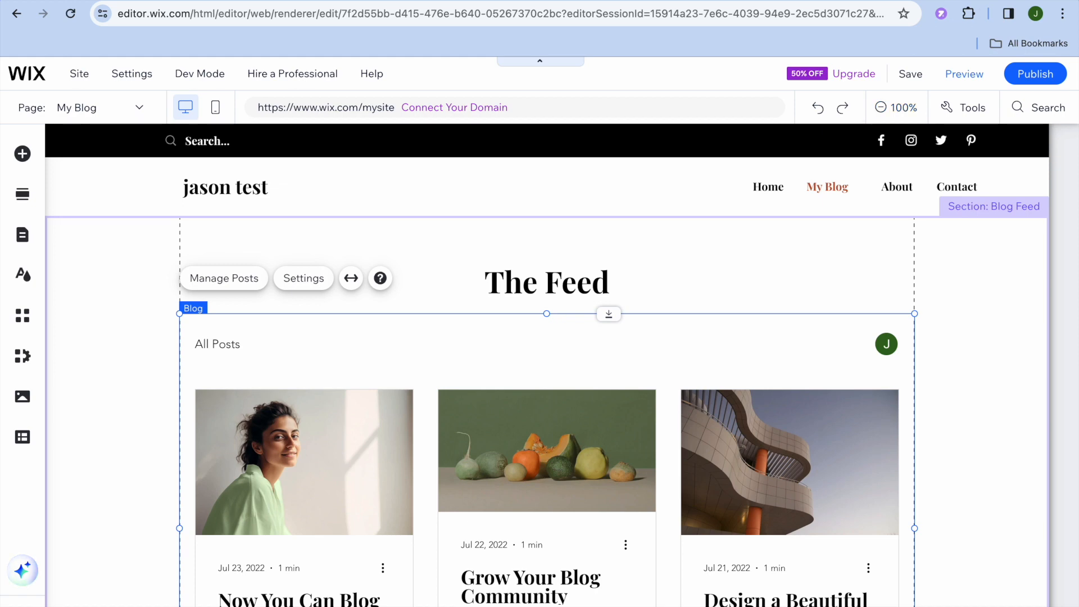
left_click(145, 387)
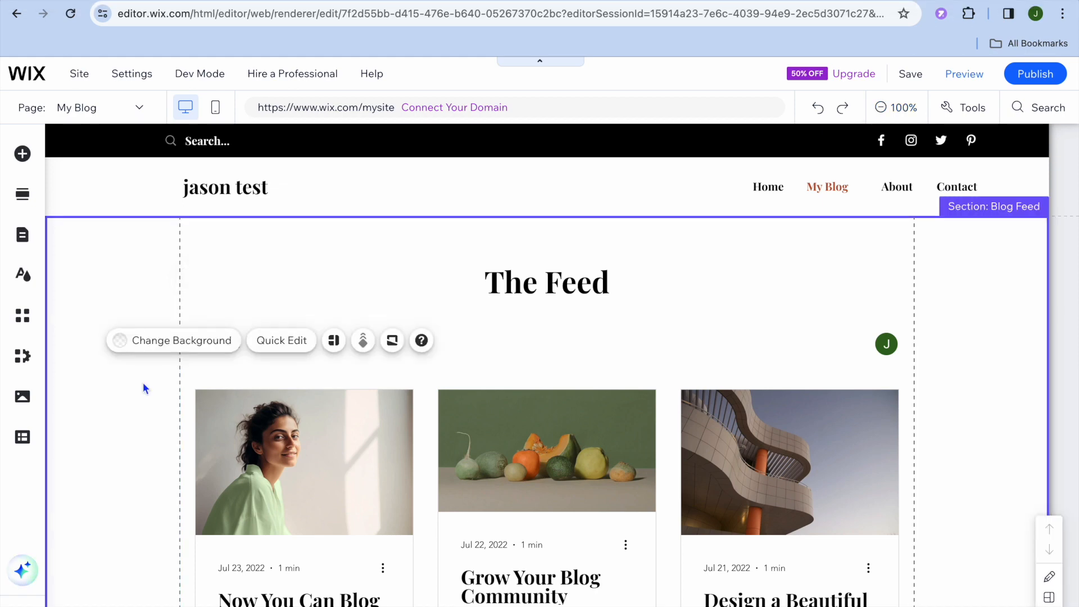